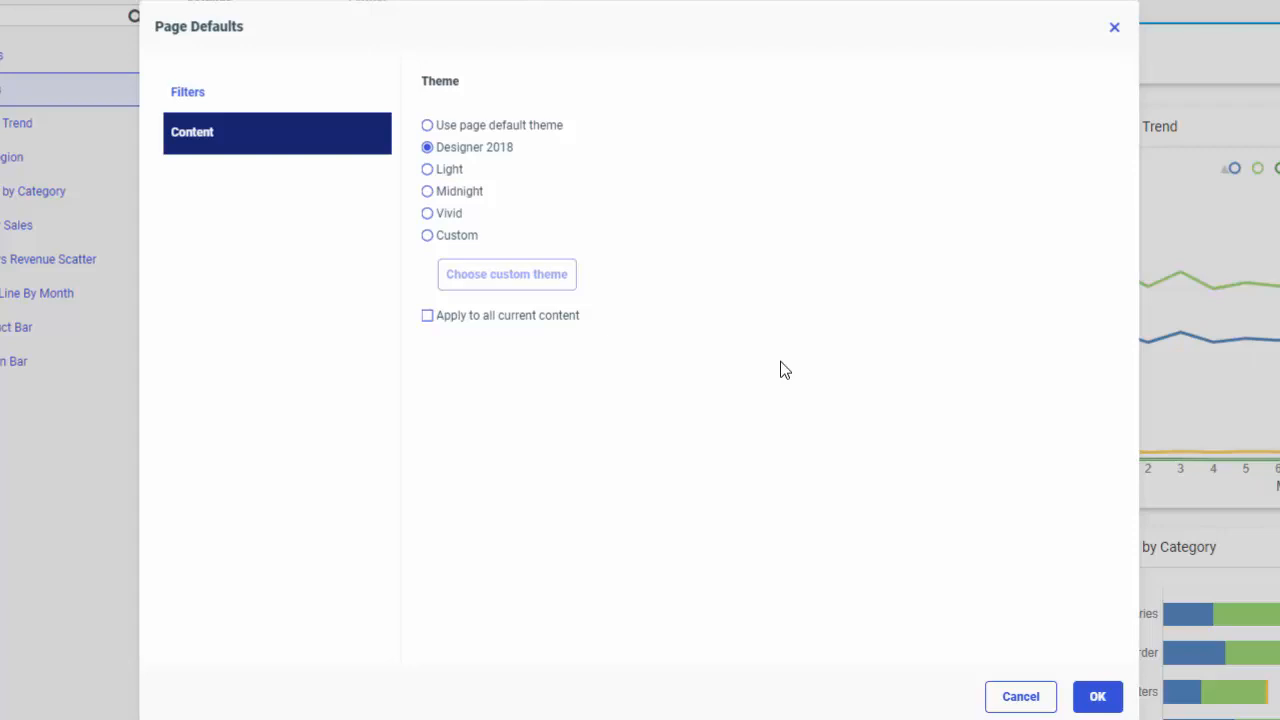
# Review the Filters and Content sections of the page defaults, then reopen the page defaults from the page settings
pyautogui.click(275, 104)
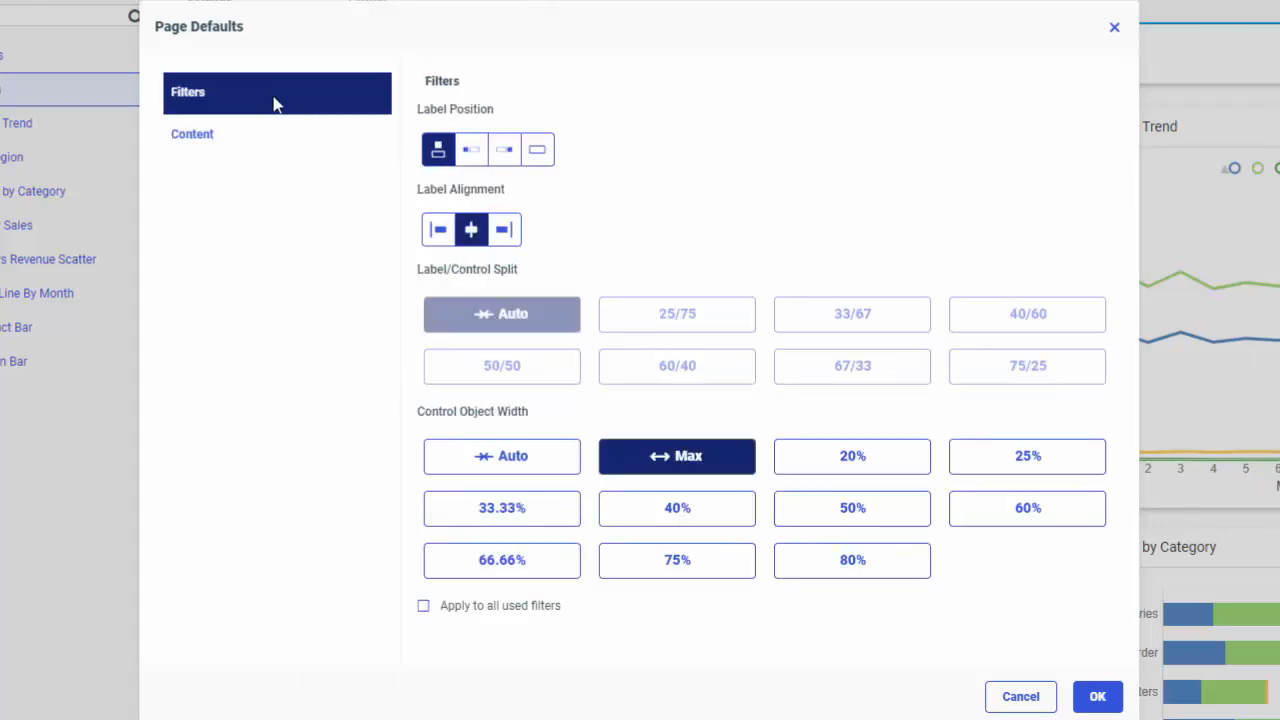
pyautogui.click(280, 131)
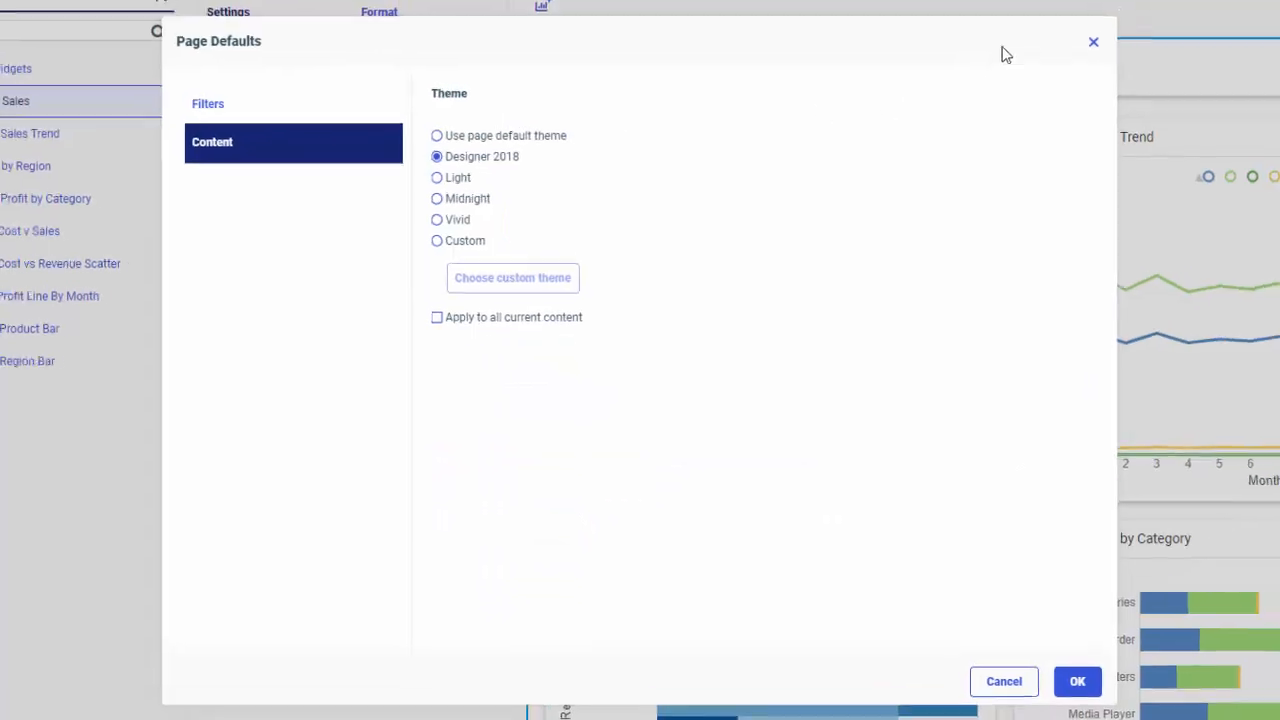
pyautogui.click(1114, 27)
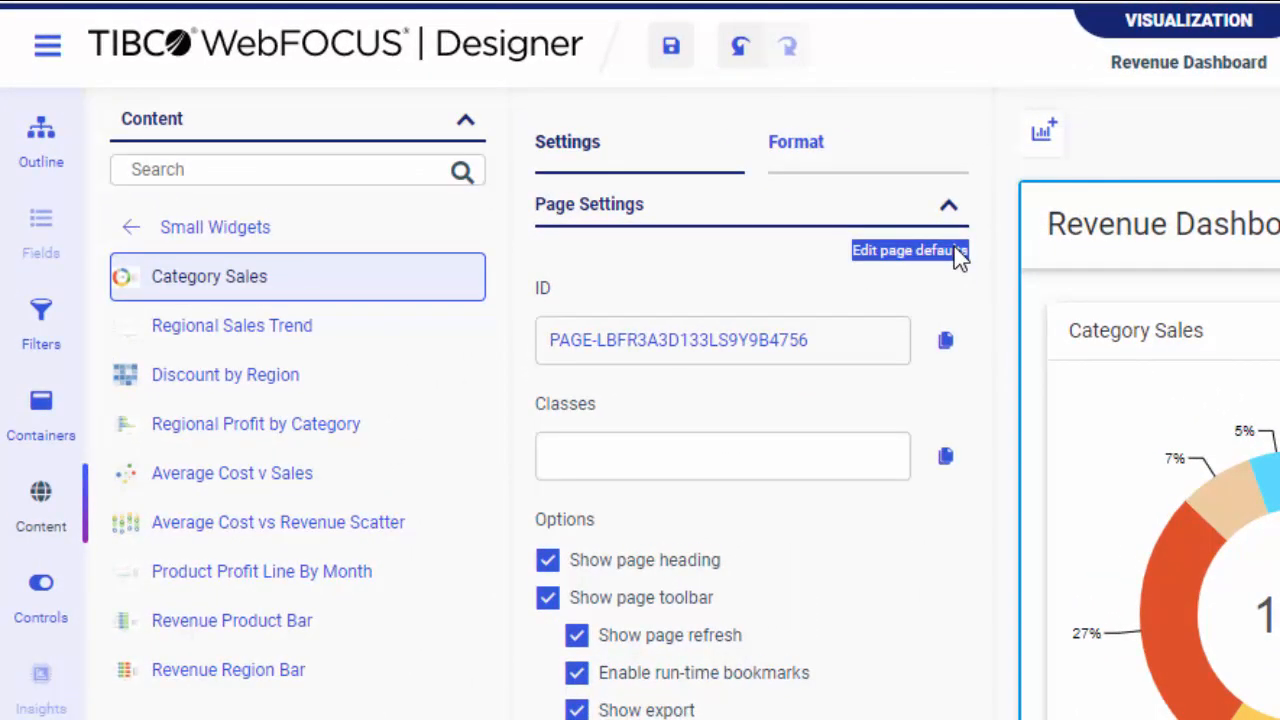
pyautogui.click(955, 251)
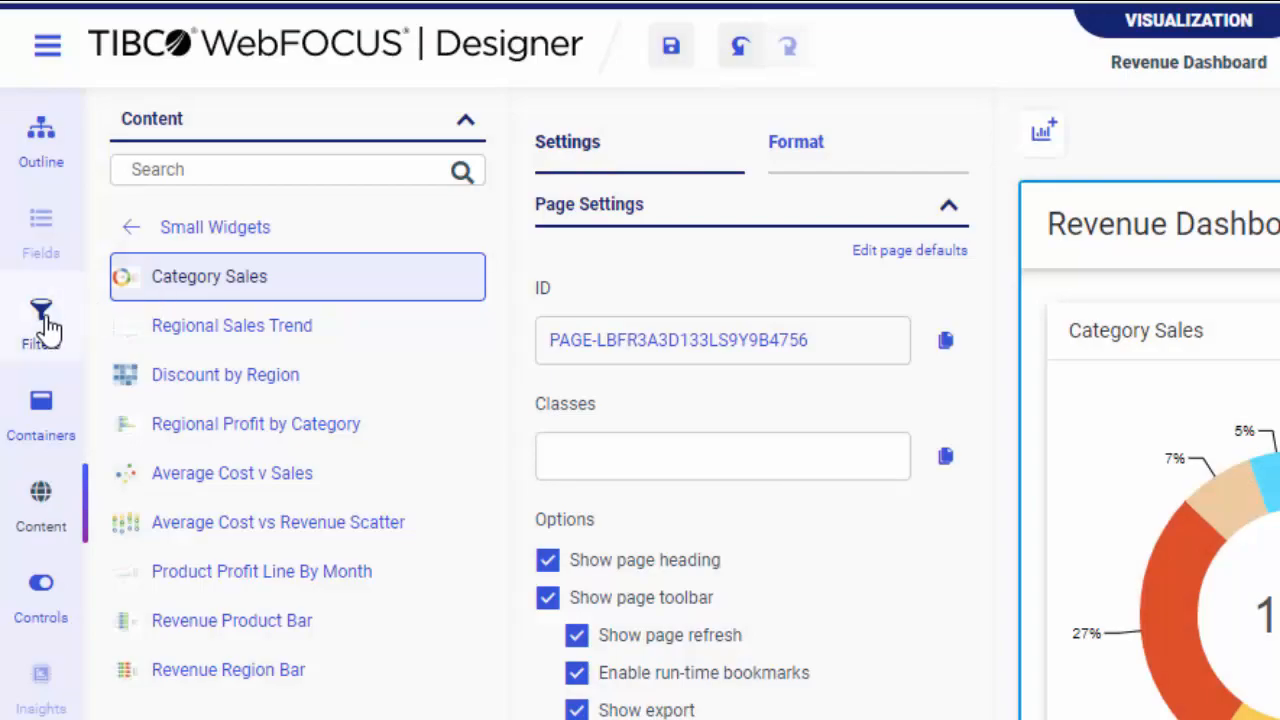
# Open the page defaults from the filter options and set the default content theme to Vivid
pyautogui.click(41, 318)
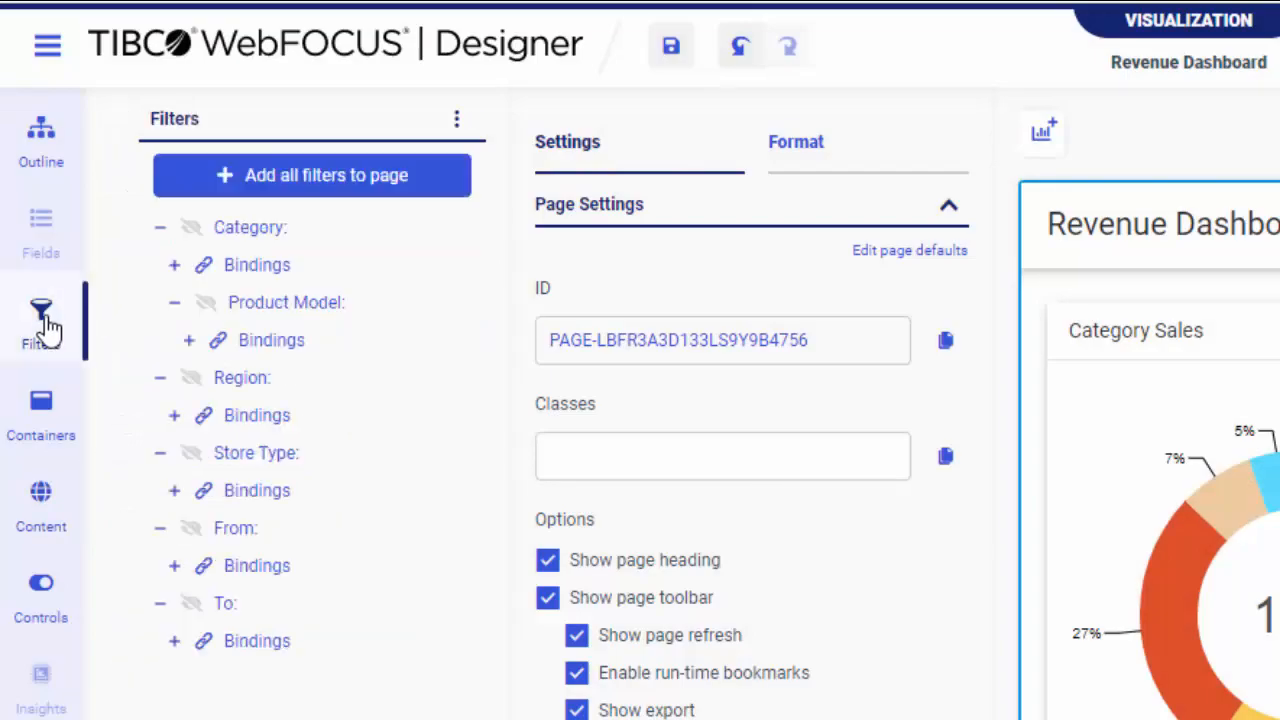
pyautogui.click(455, 119)
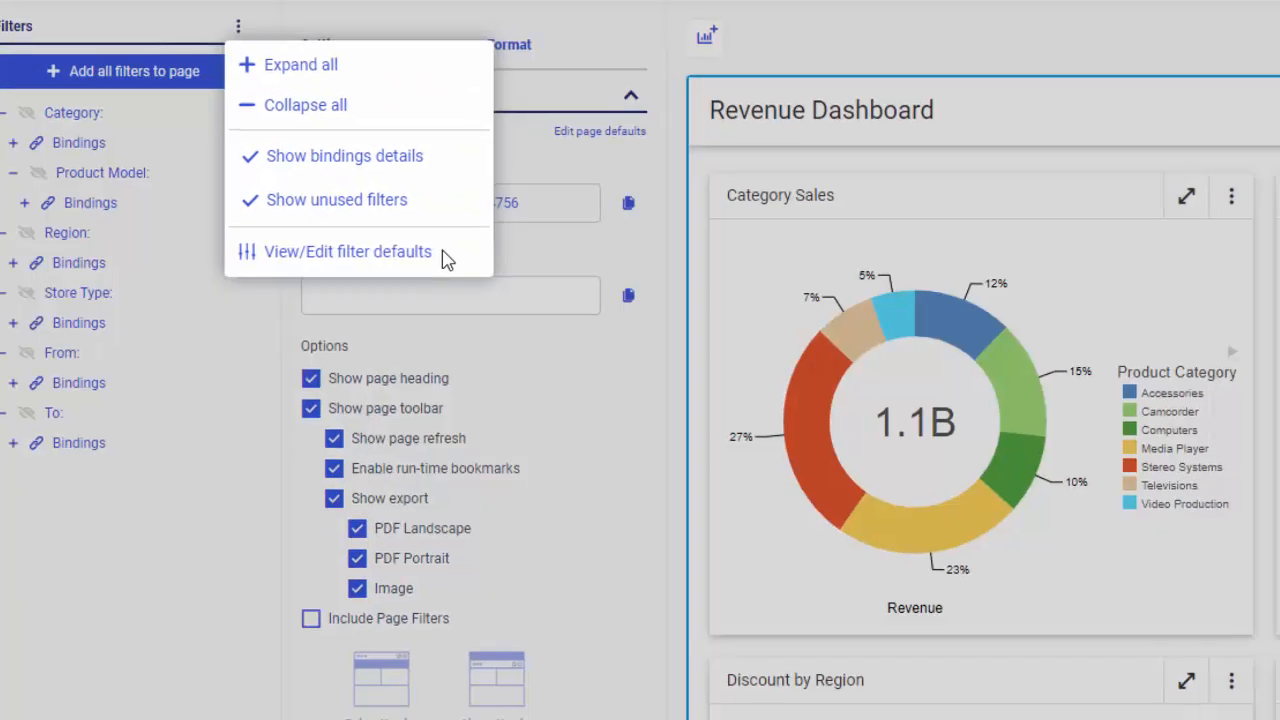
pyautogui.click(712, 400)
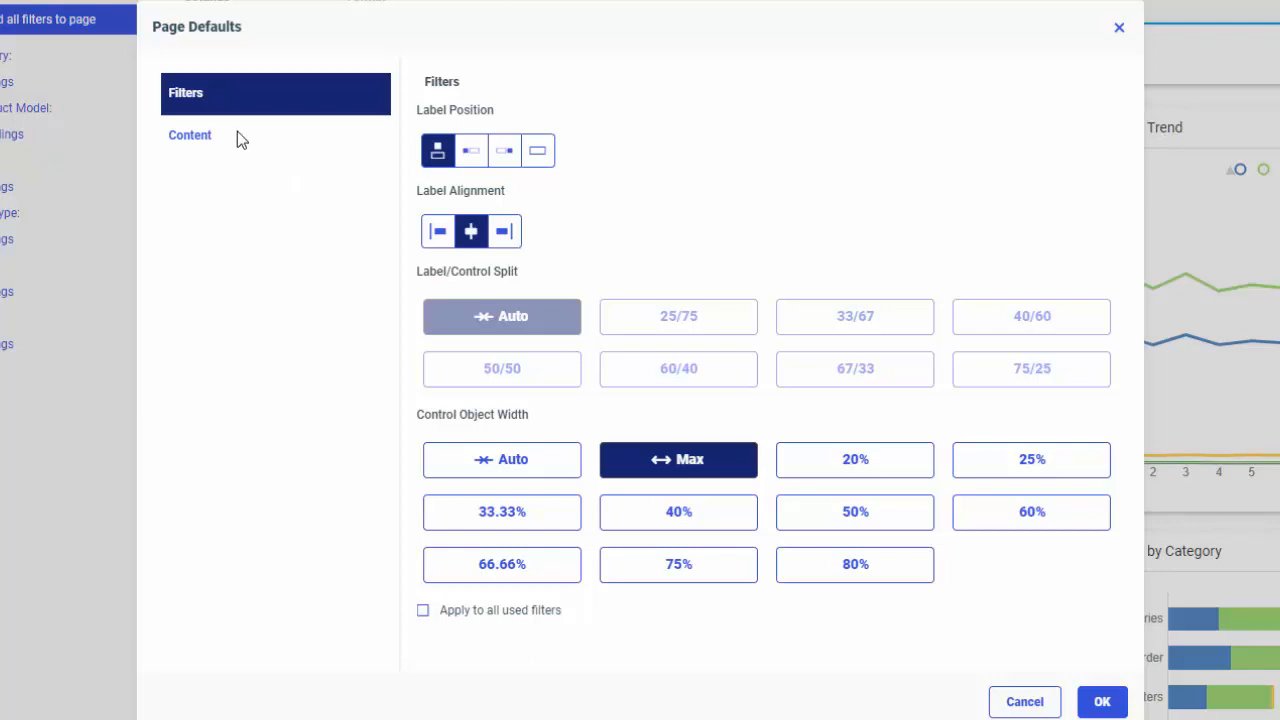
pyautogui.click(196, 140)
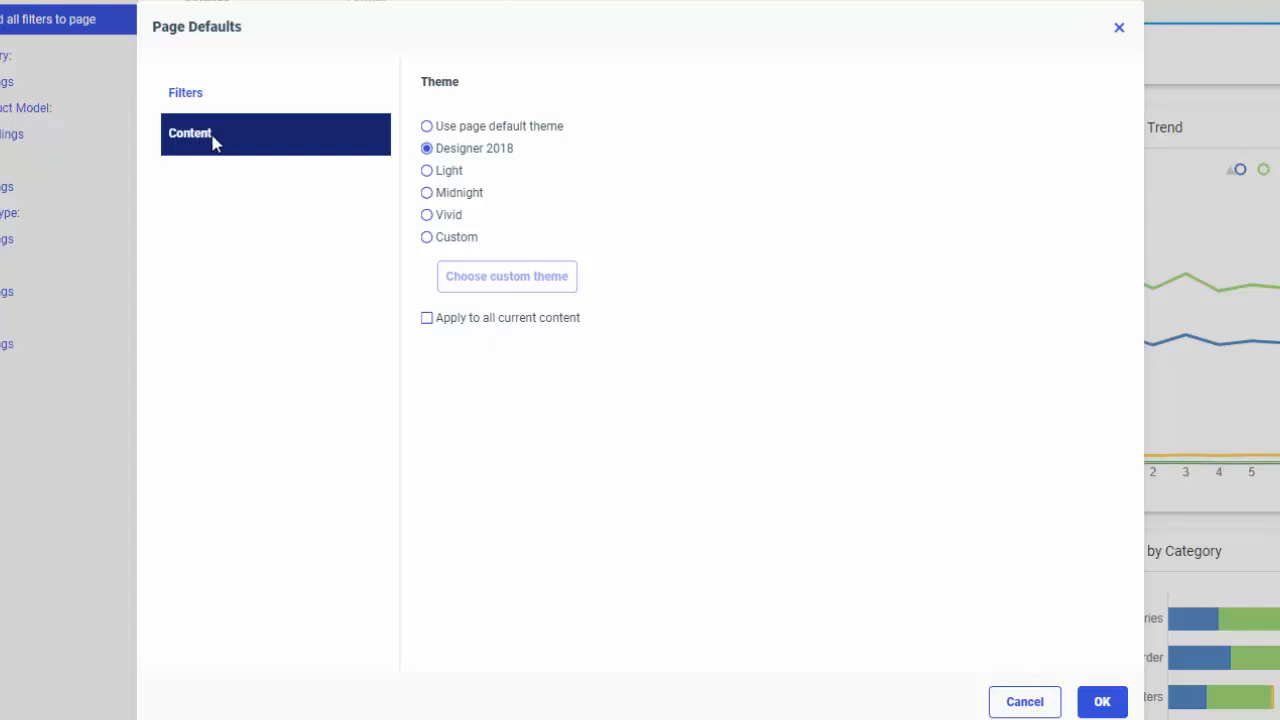
pyautogui.click(453, 217)
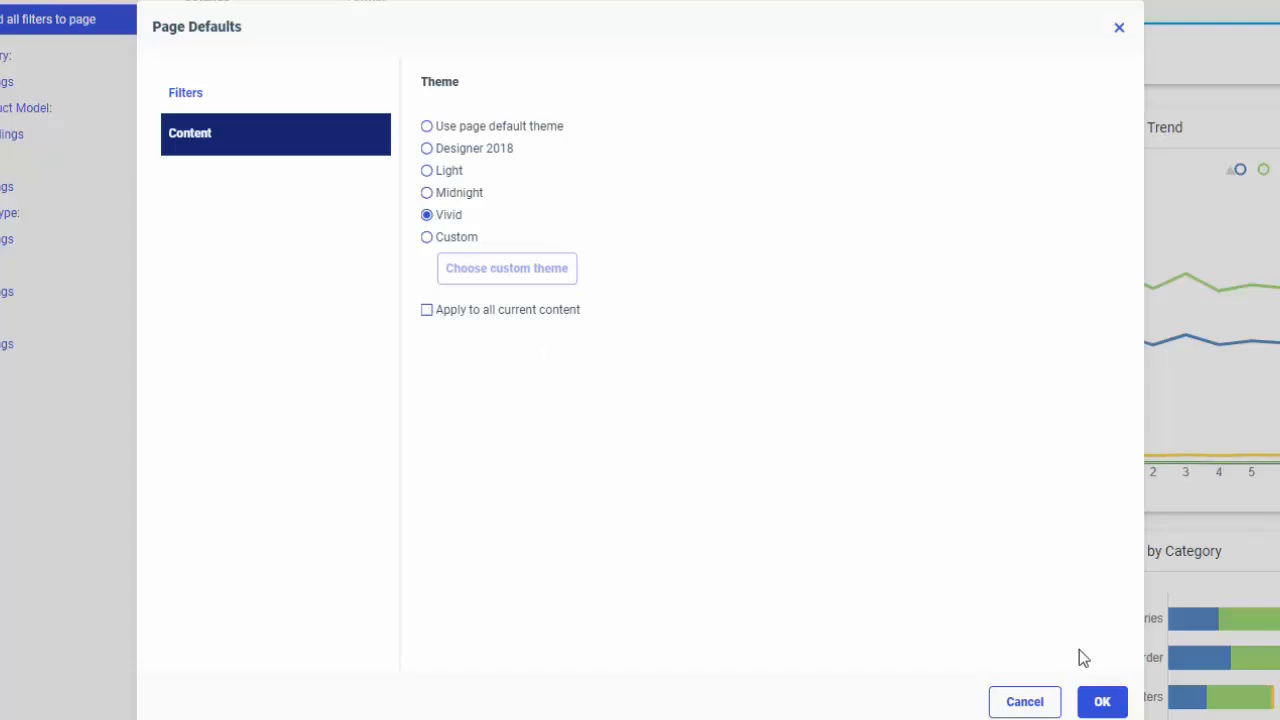
pyautogui.click(1102, 702)
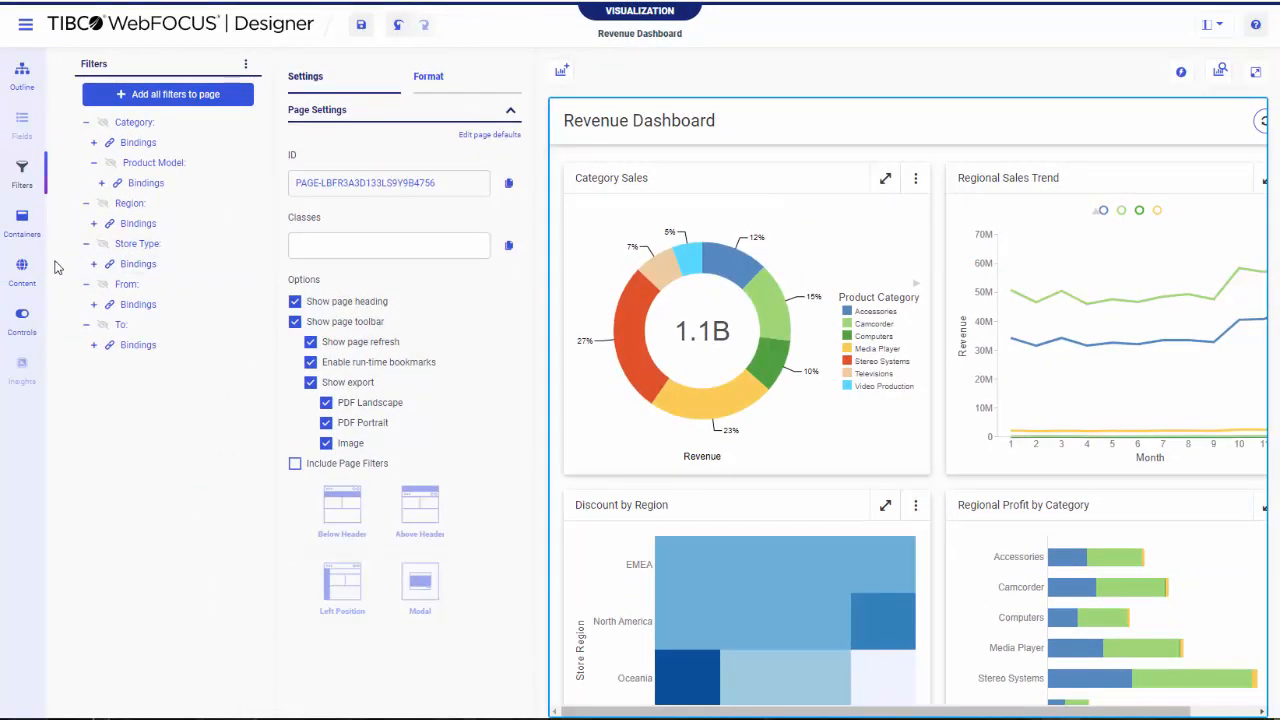
# Add the Category Sales chart from the Small Widgets folder to the Revenue Dashboard page
pyautogui.click(22, 268)
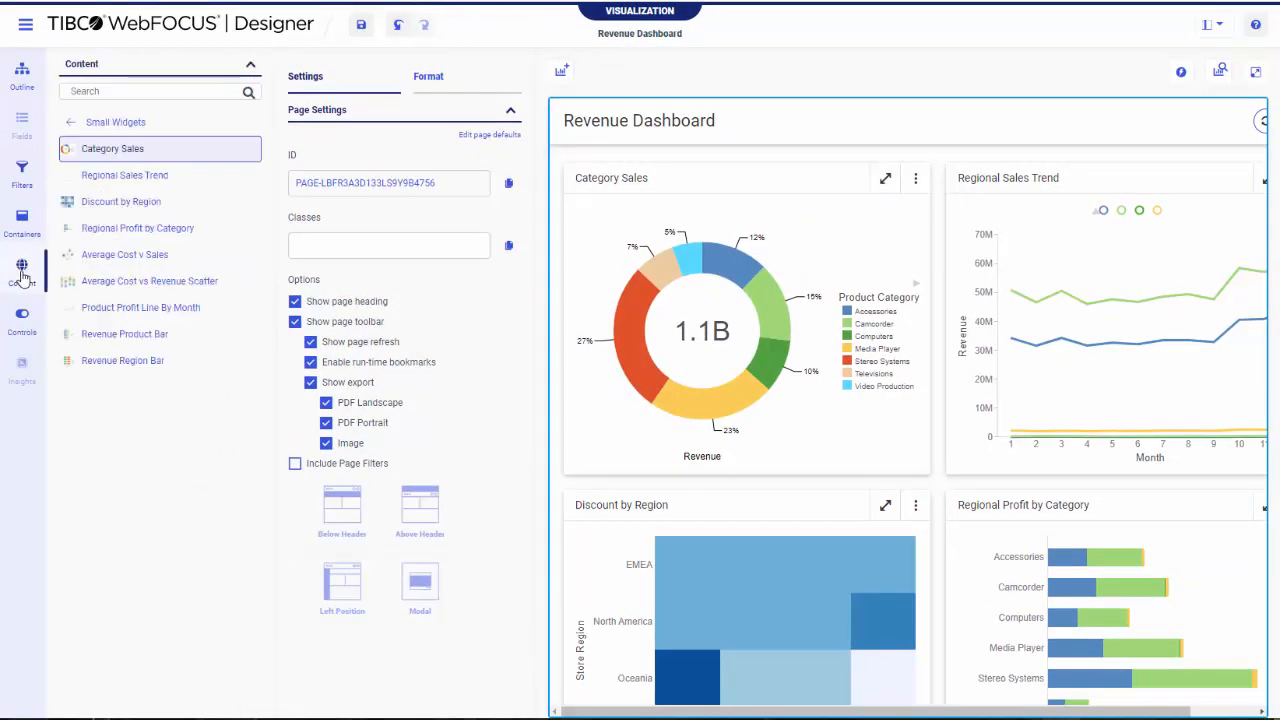
pyautogui.doubleClick(190, 157)
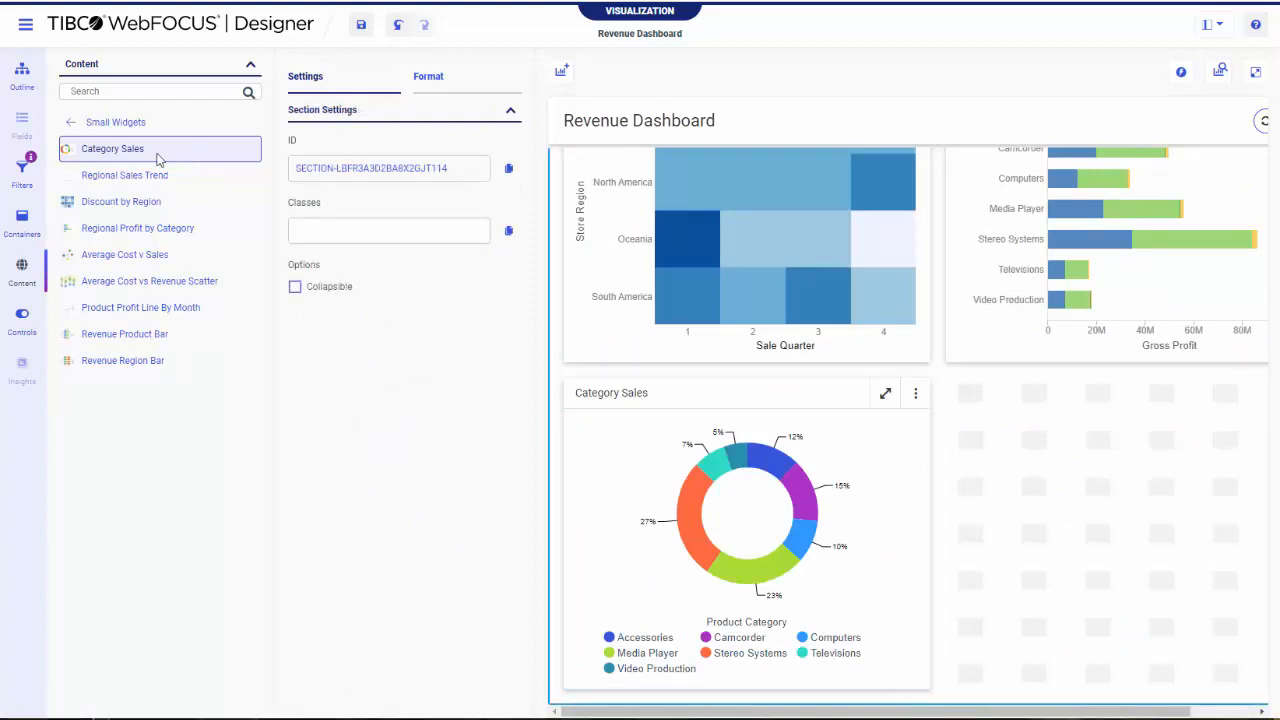
# Set the page's default content theme to Designer 2018 and apply it to all current content
pyautogui.click(727, 128)
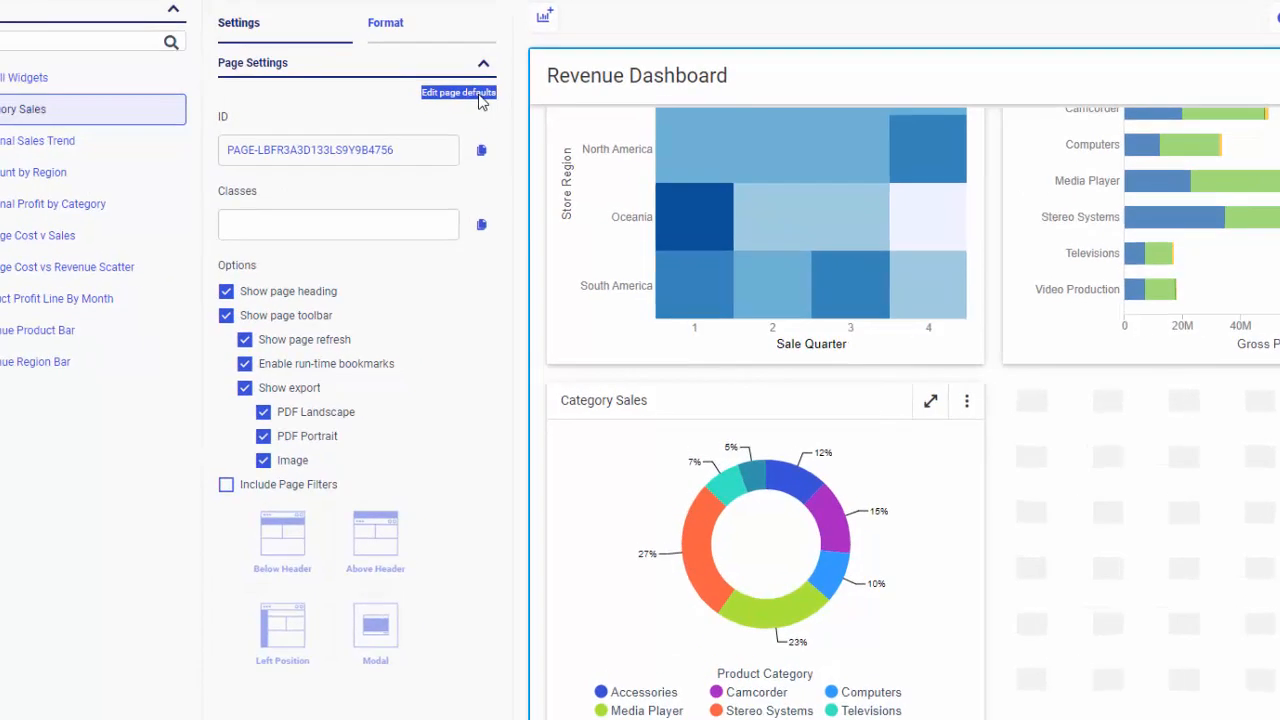
pyautogui.click(479, 93)
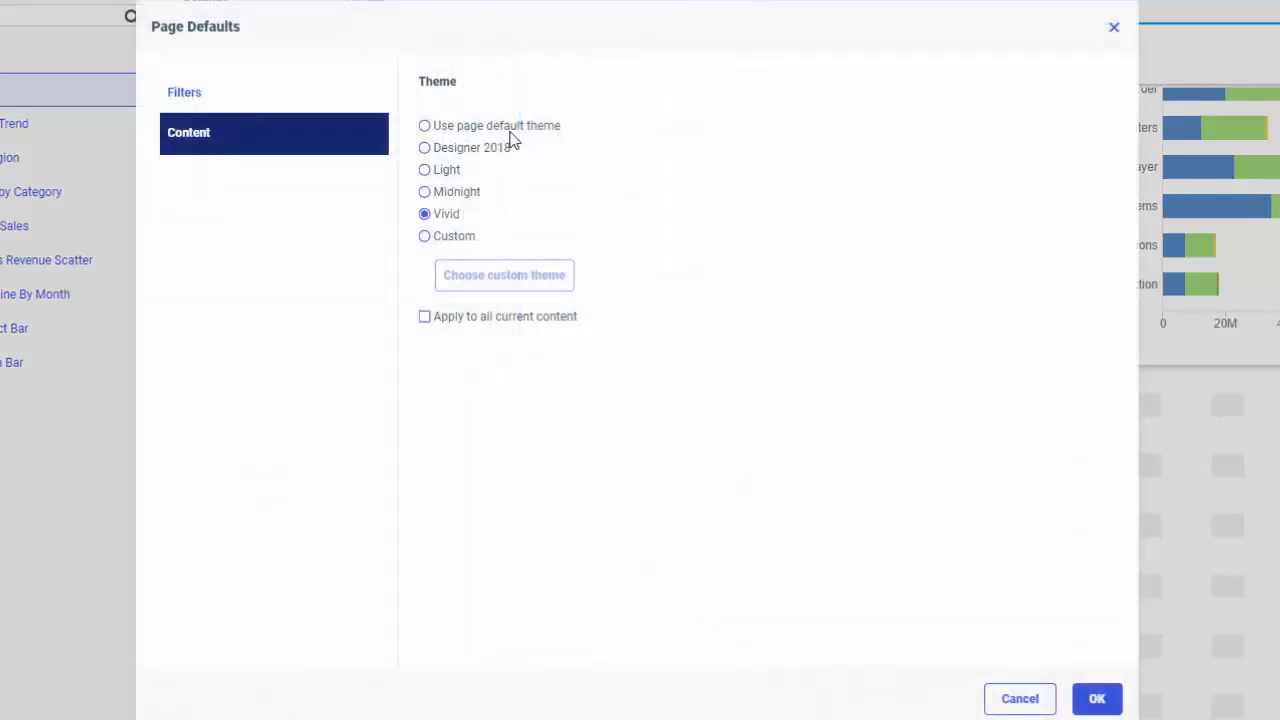
pyautogui.click(464, 152)
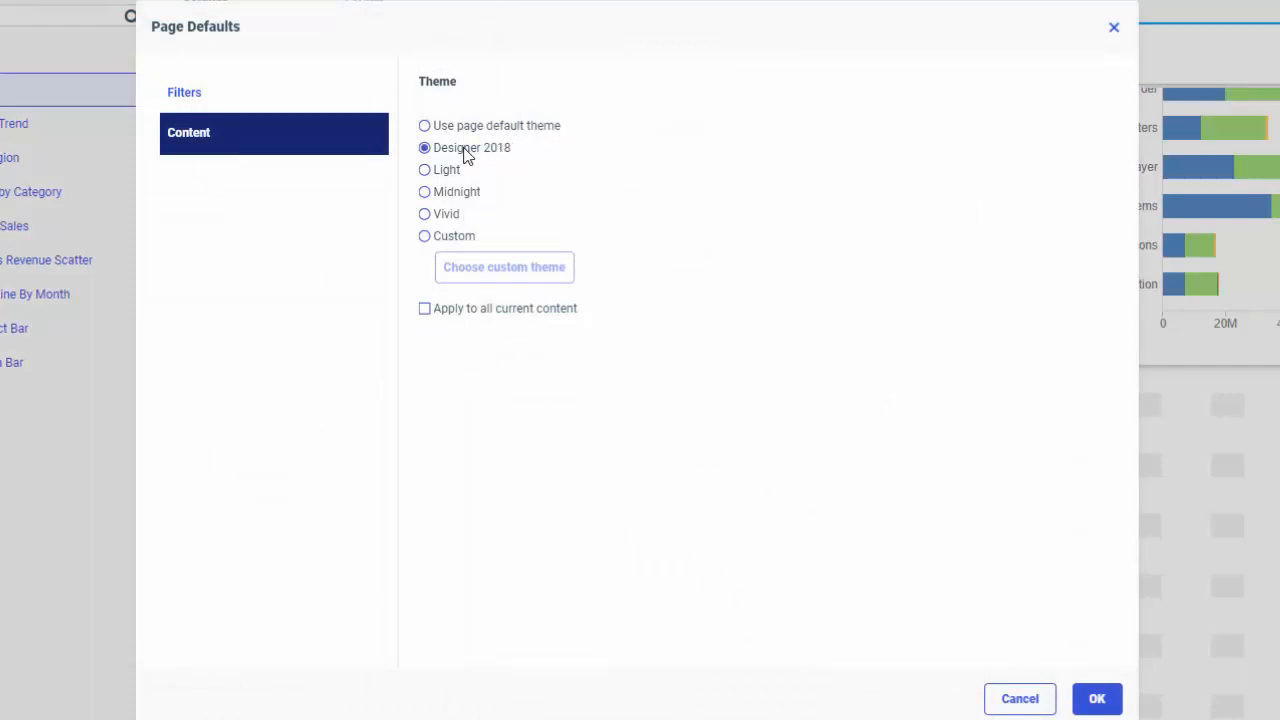
pyautogui.click(424, 309)
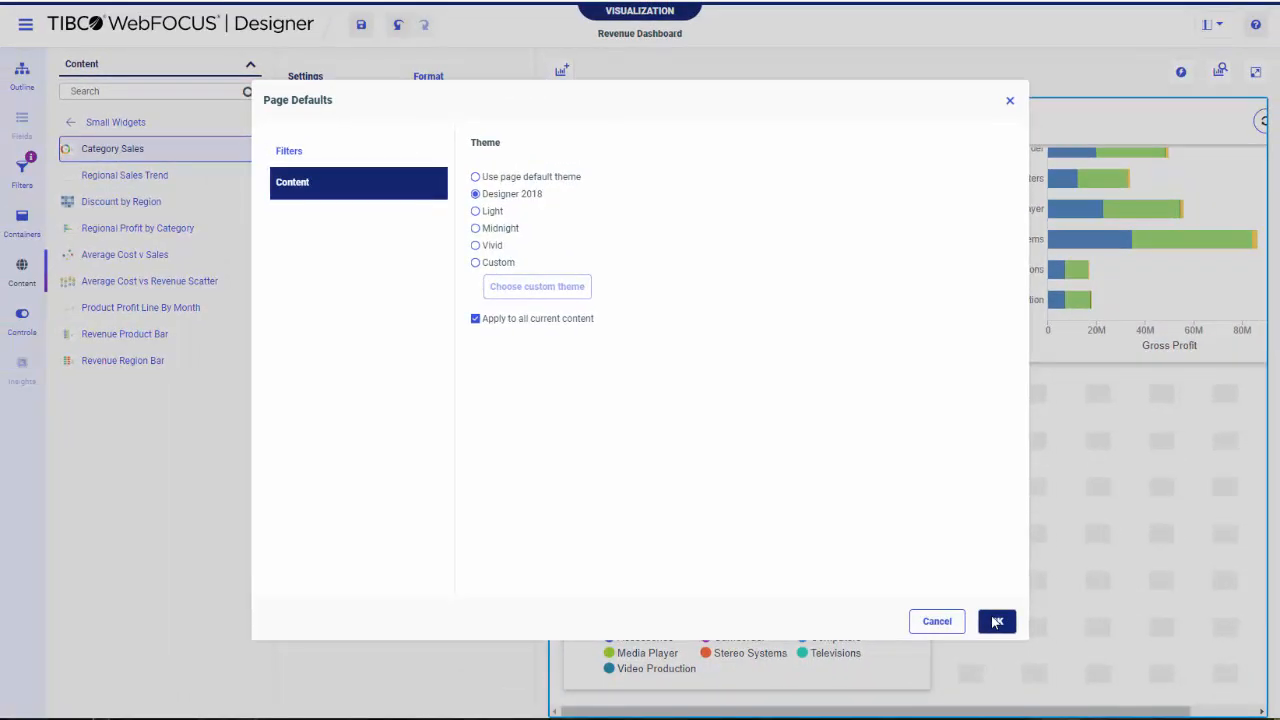
pyautogui.click(997, 622)
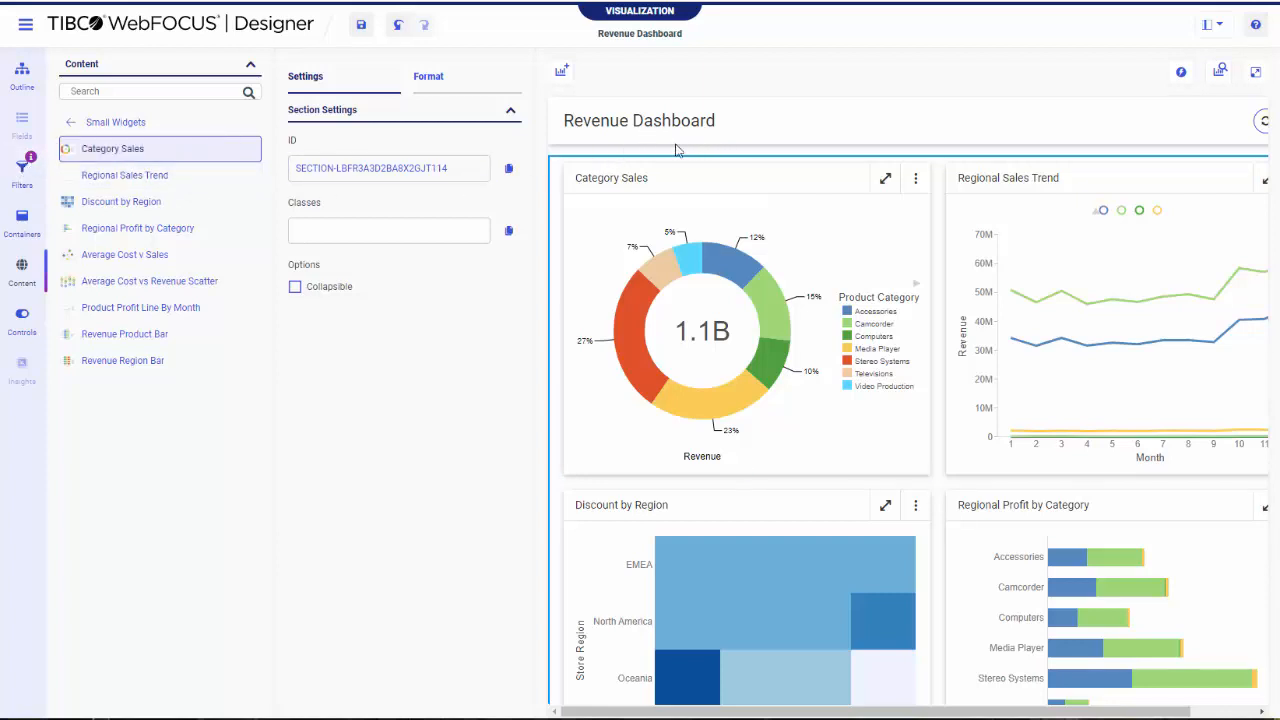
# Edit the filter defaults so that labels are positioned to the left of their controls
pyautogui.click(22, 170)
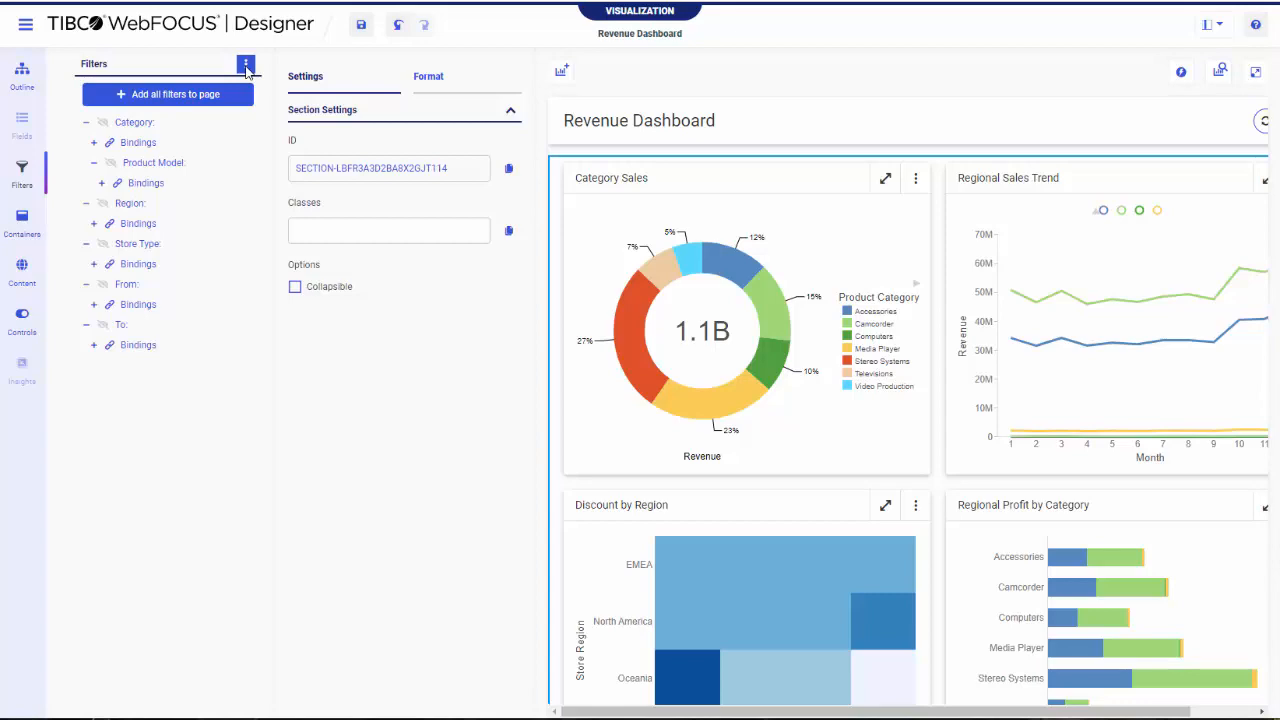
pyautogui.click(245, 65)
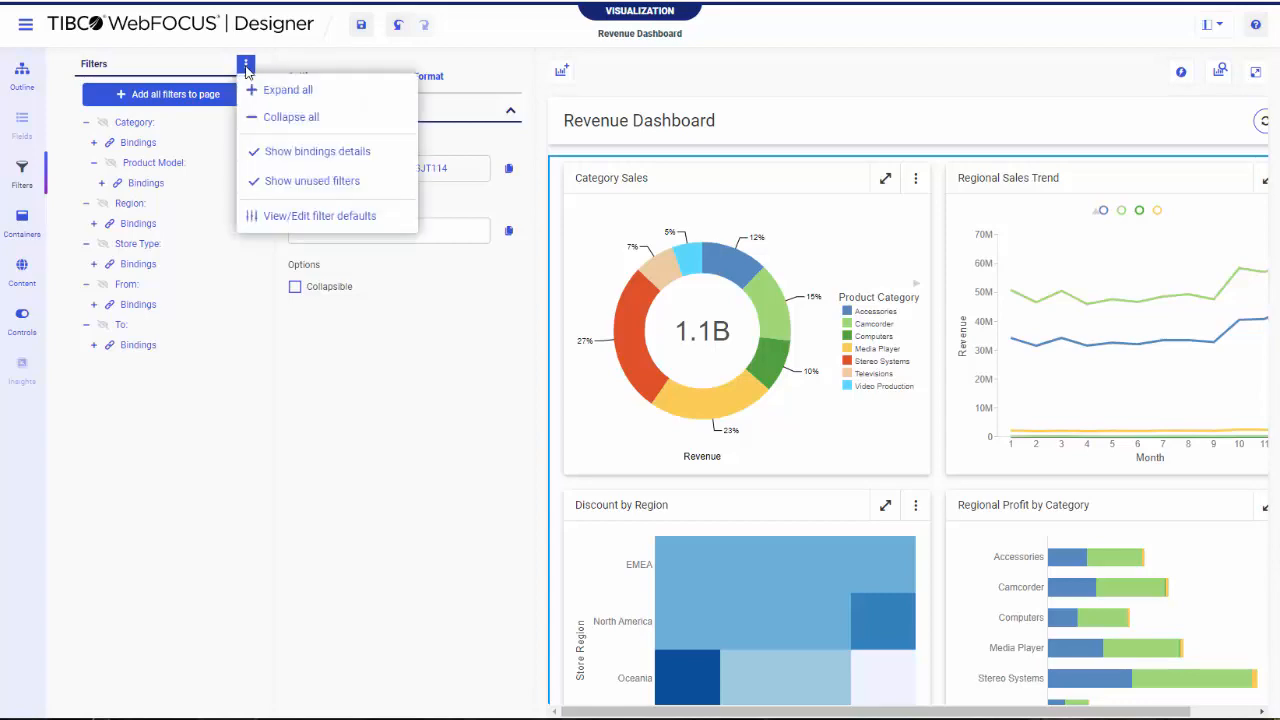
pyautogui.click(280, 214)
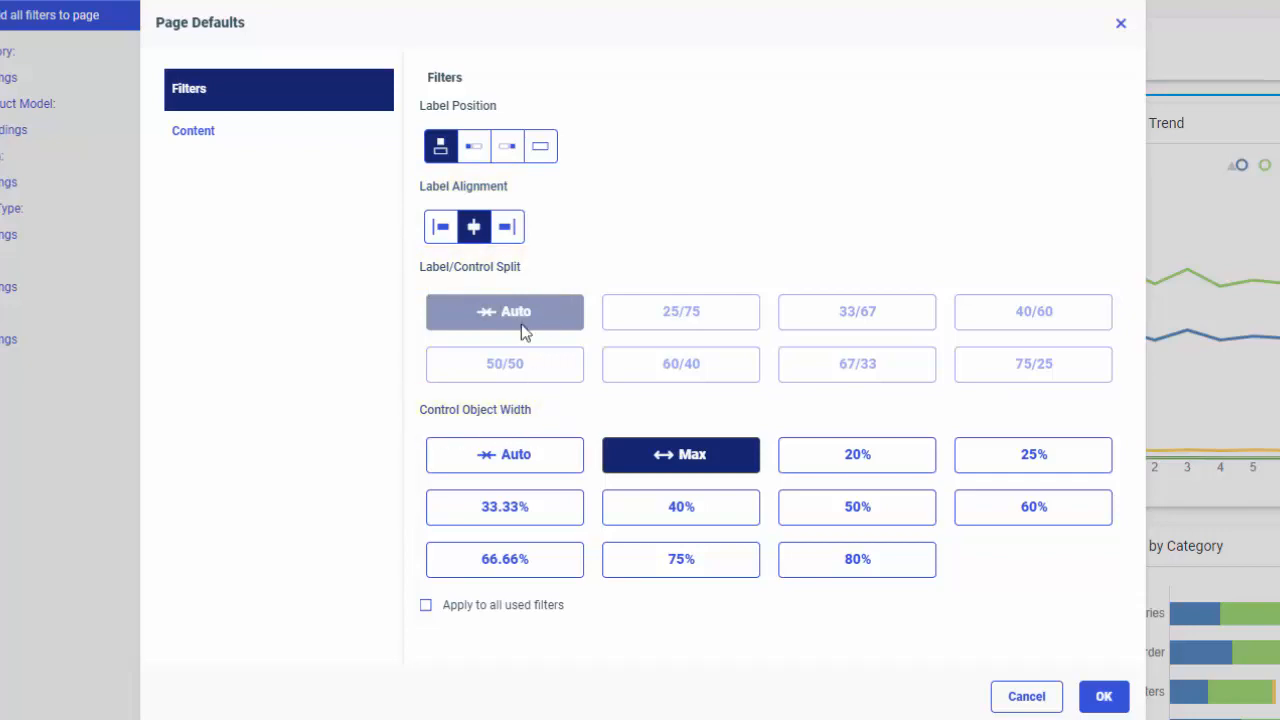
pyautogui.click(472, 152)
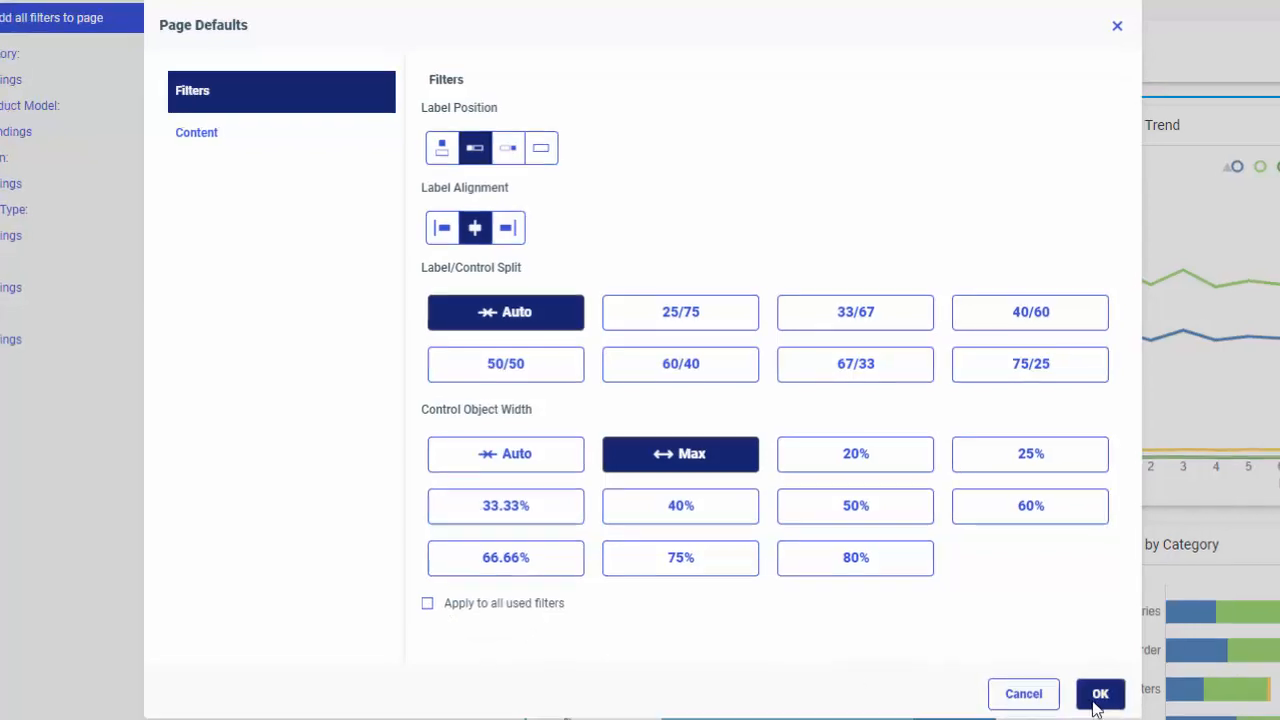
pyautogui.click(1099, 700)
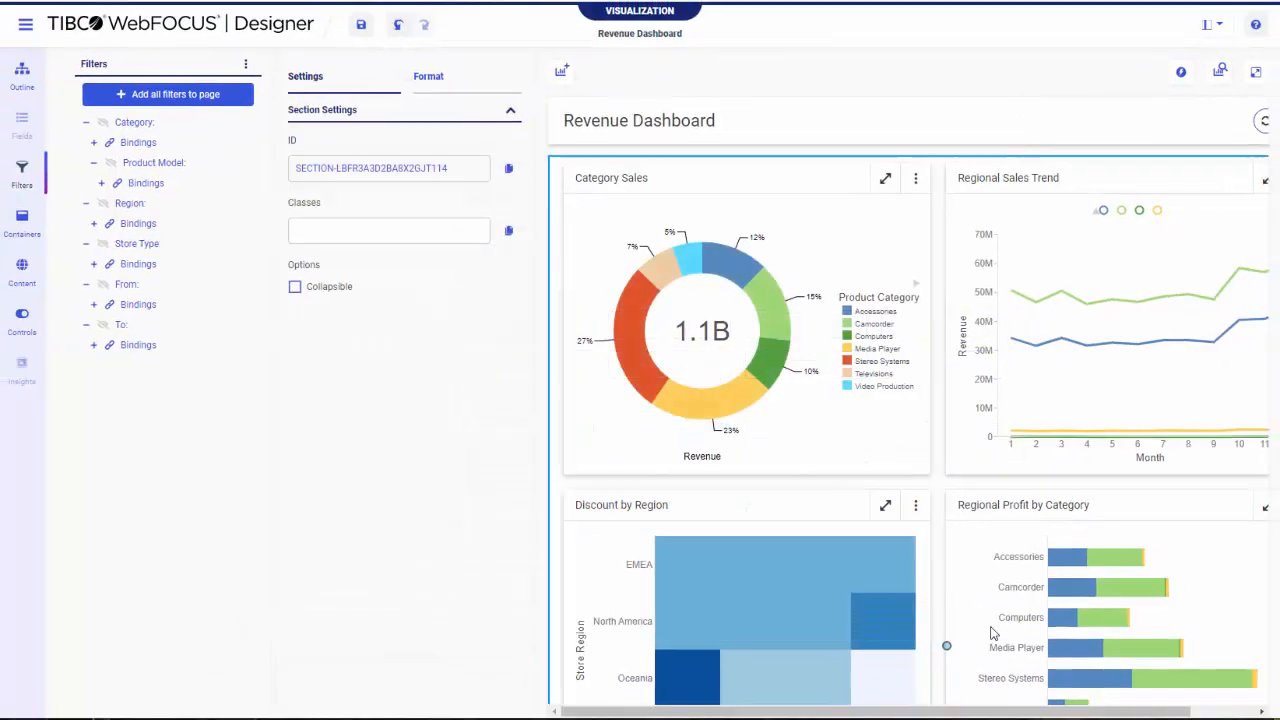
# Add the Category, Product Model, Region and Store Type filters to the page together
pyautogui.click(187, 128)
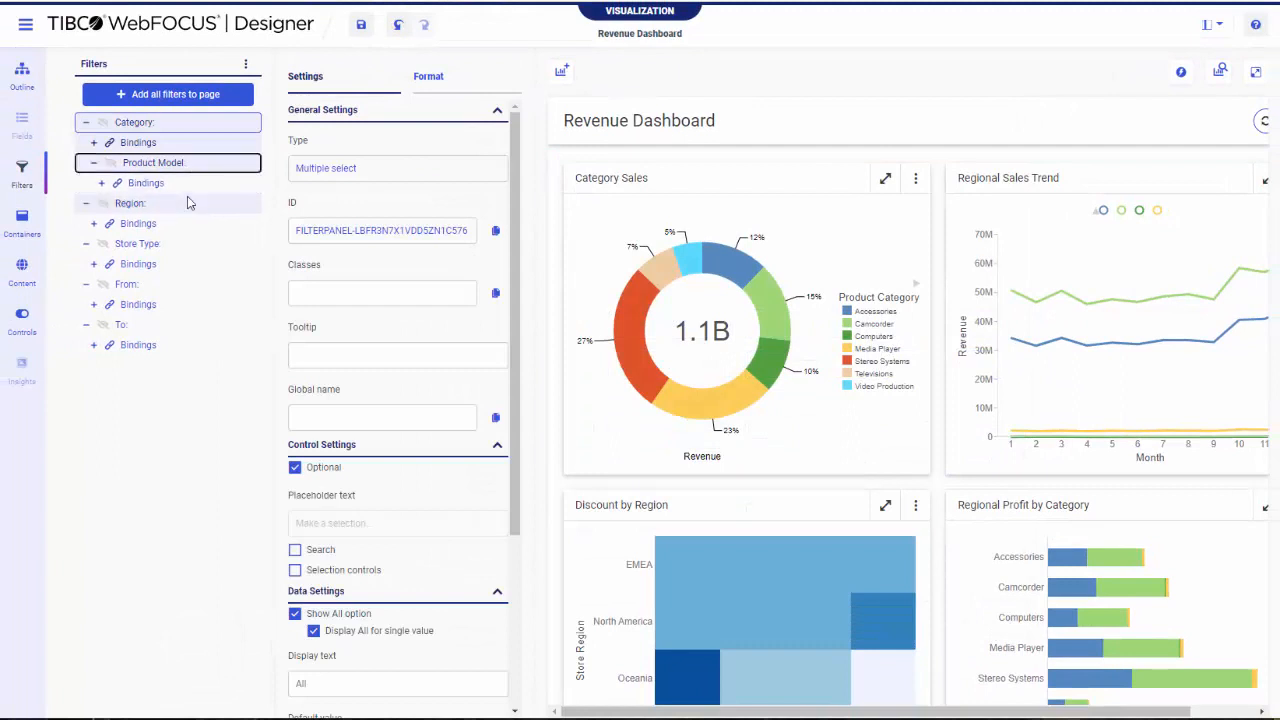
pyautogui.rightClick(193, 253)
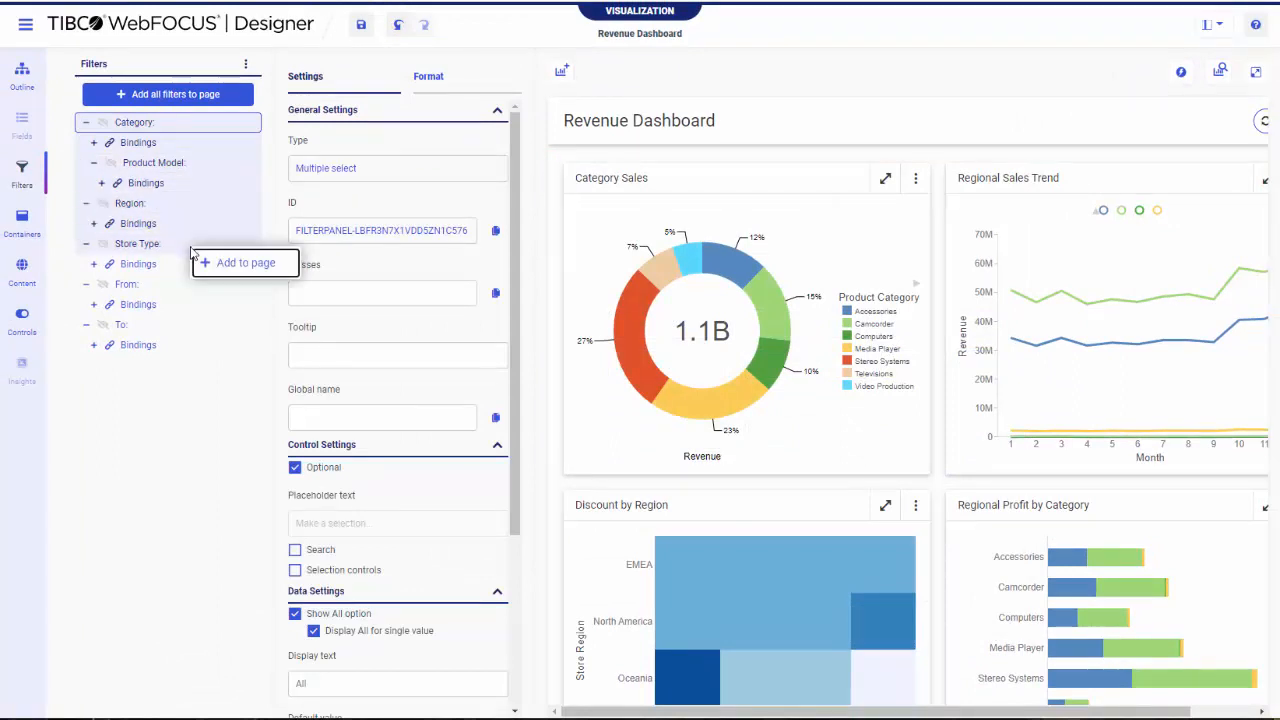
pyautogui.click(220, 264)
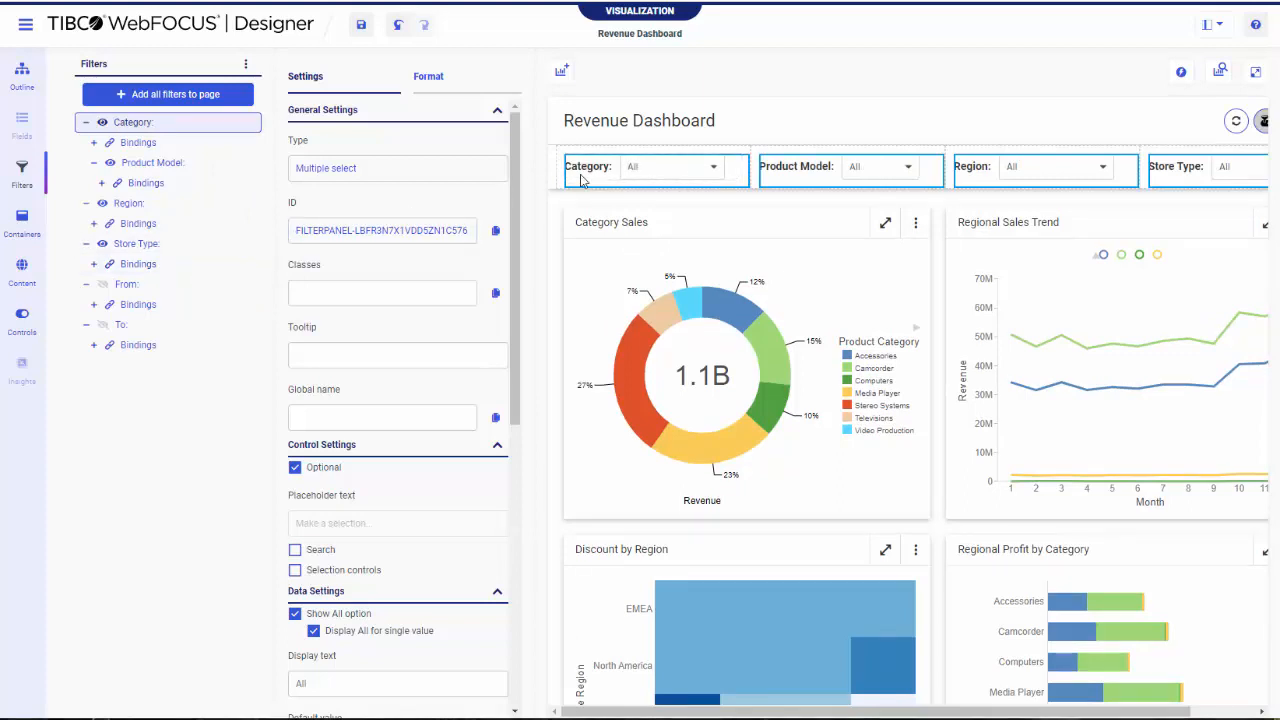
# Open the filter defaults from the Category filter on the page and set the default label position to above the control
pyautogui.click(624, 146)
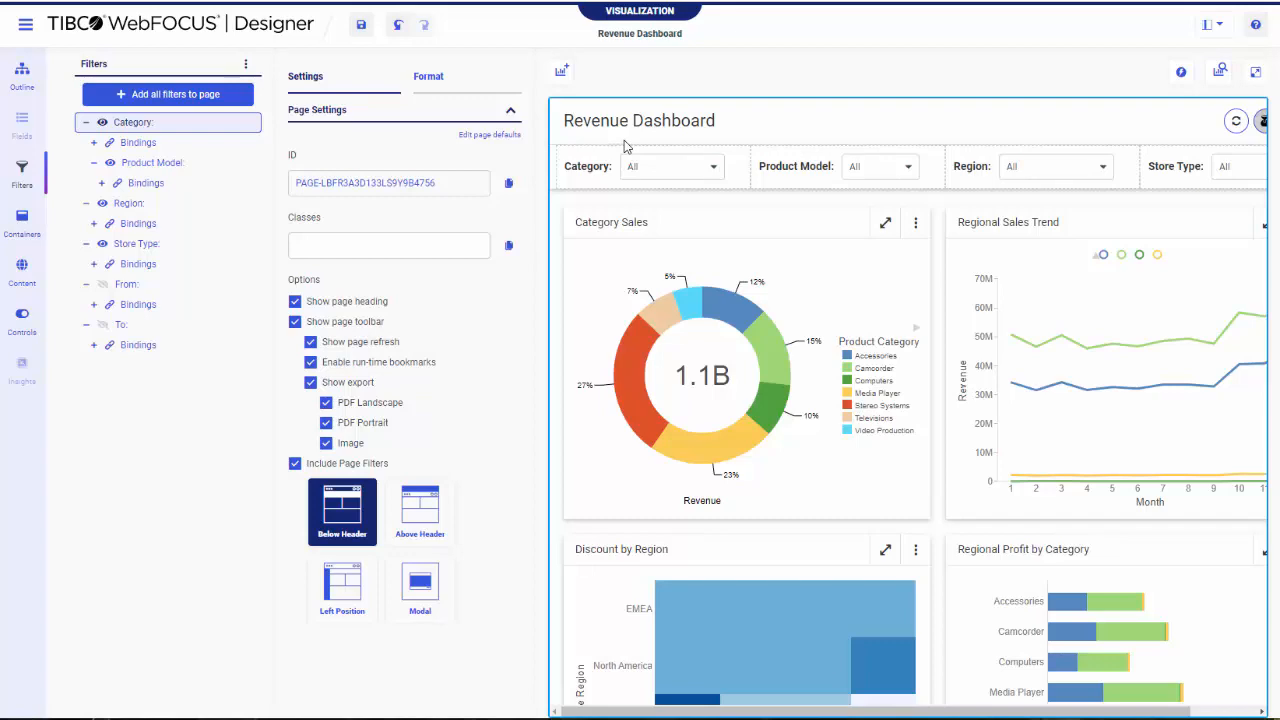
pyautogui.click(614, 160)
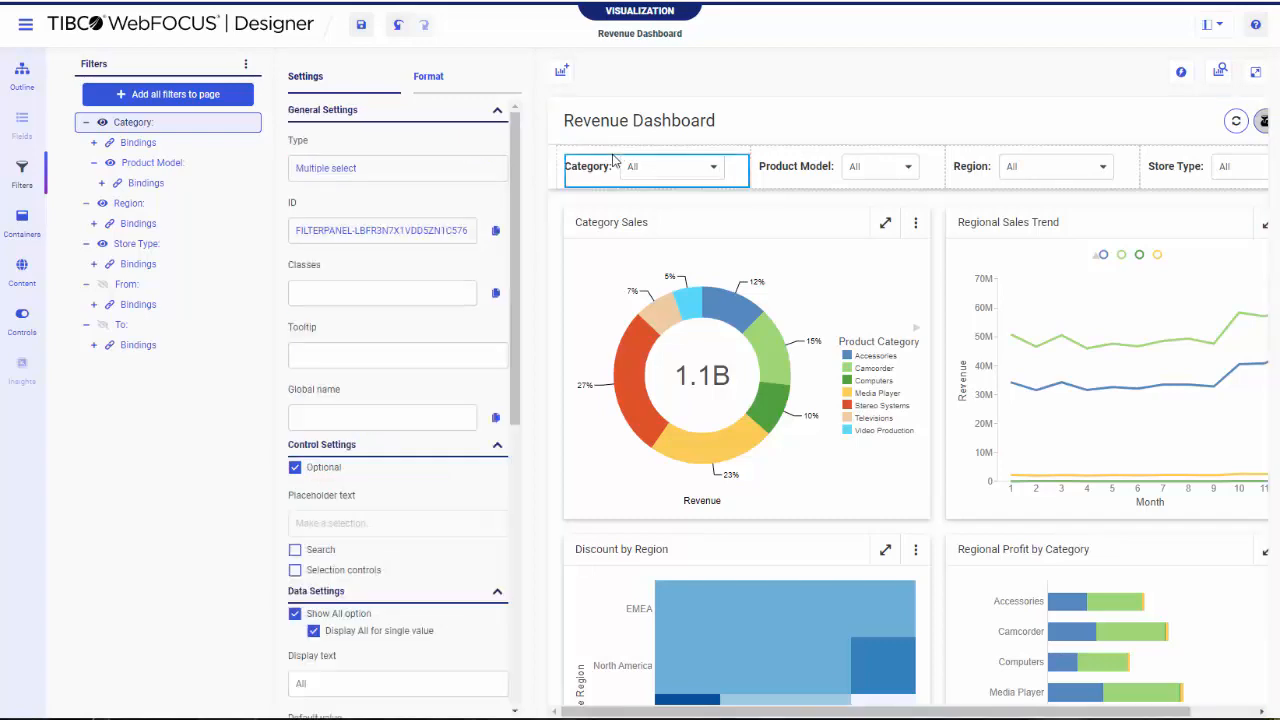
pyautogui.rightClick(610, 174)
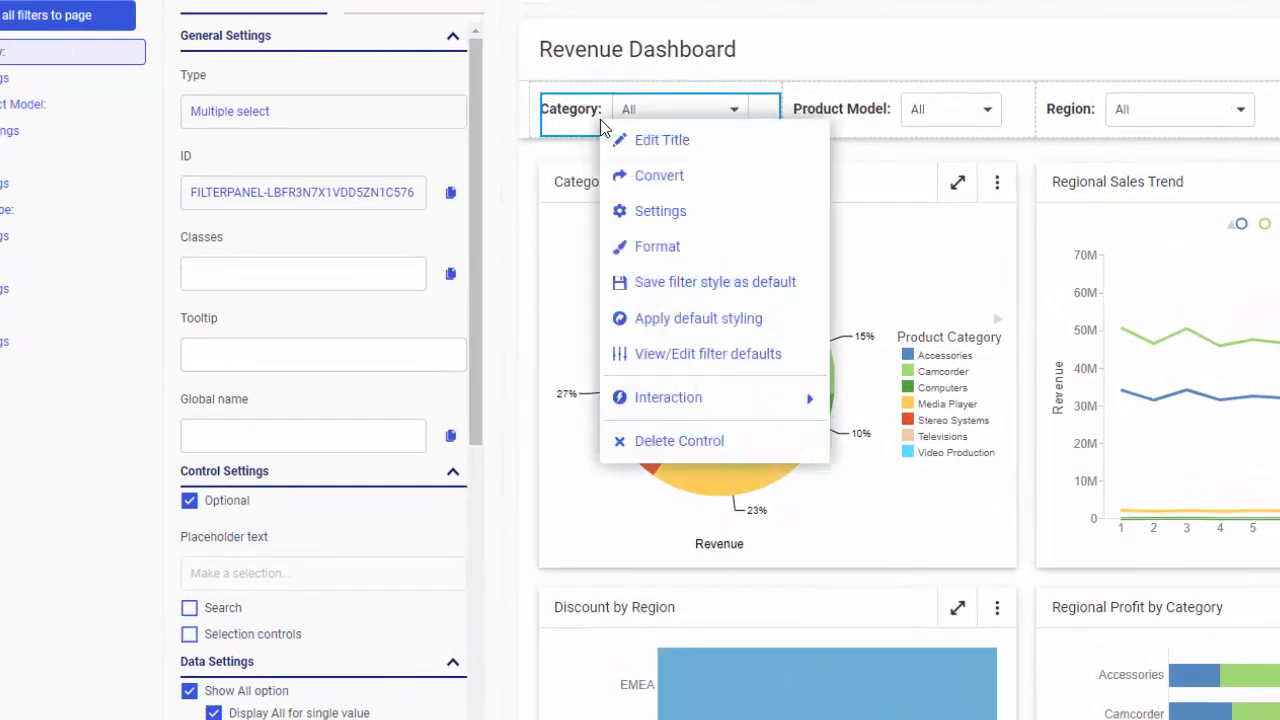
pyautogui.click(763, 356)
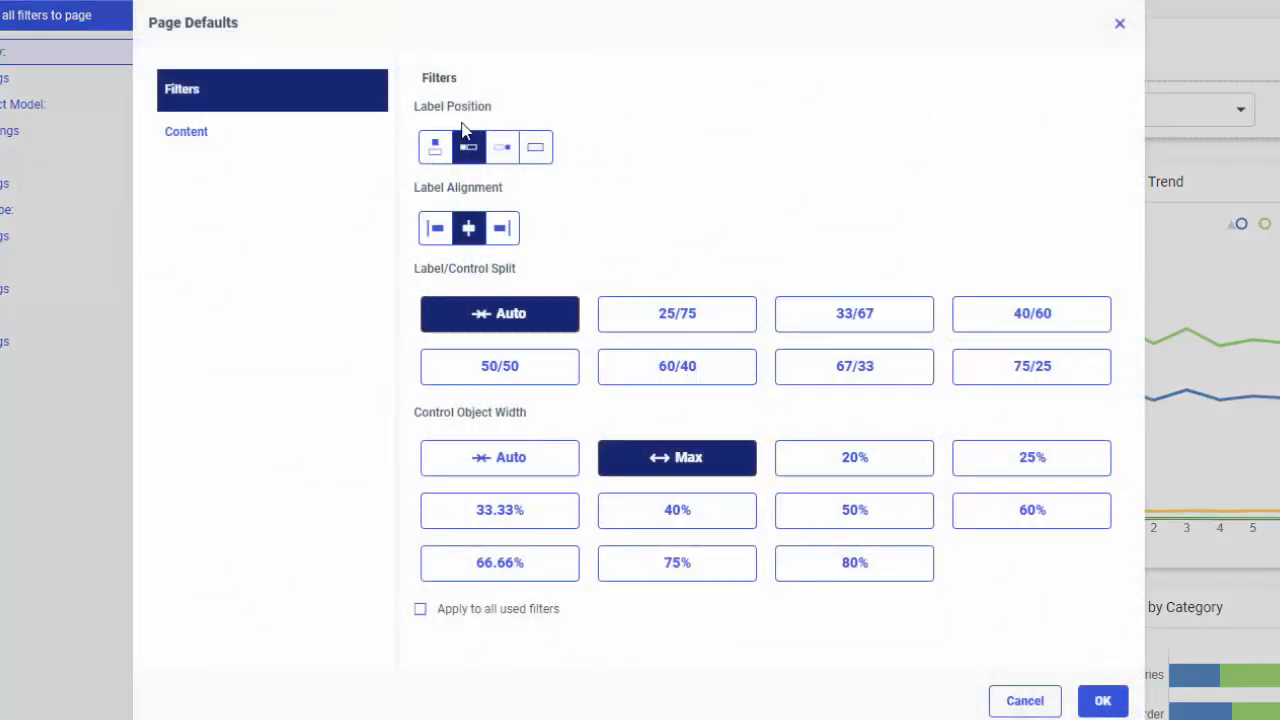
pyautogui.click(436, 150)
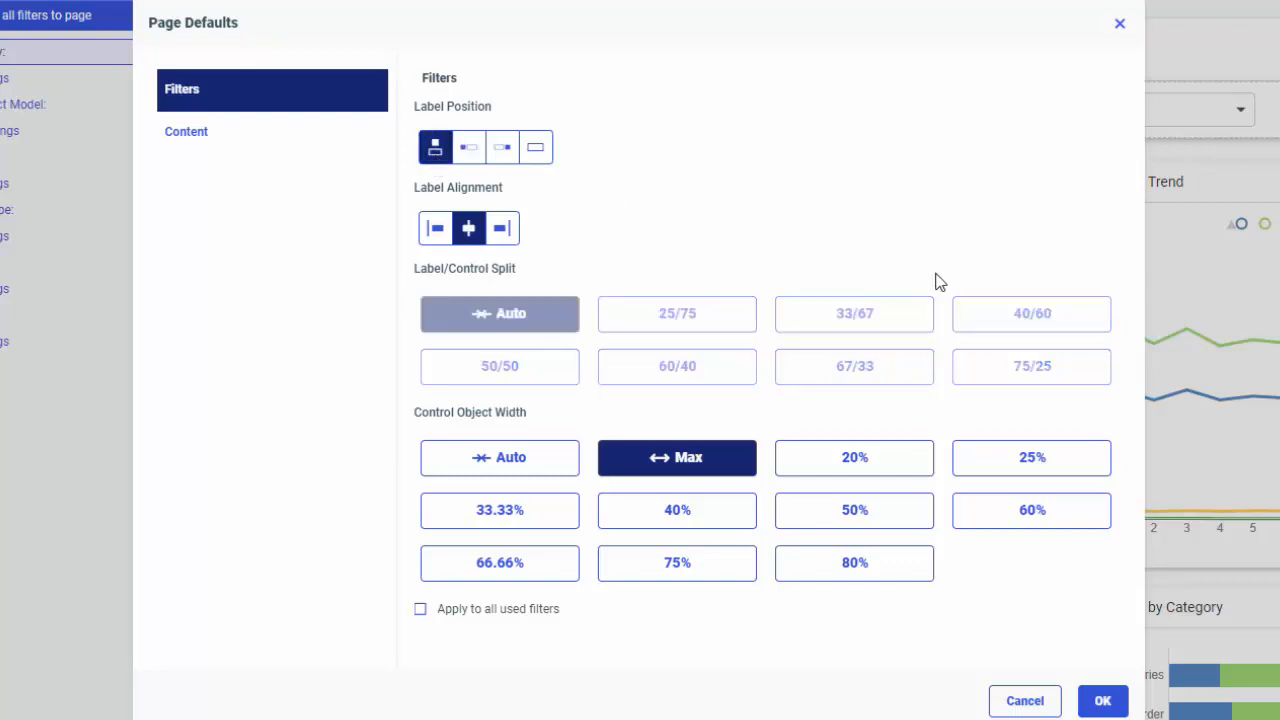
pyautogui.click(1102, 699)
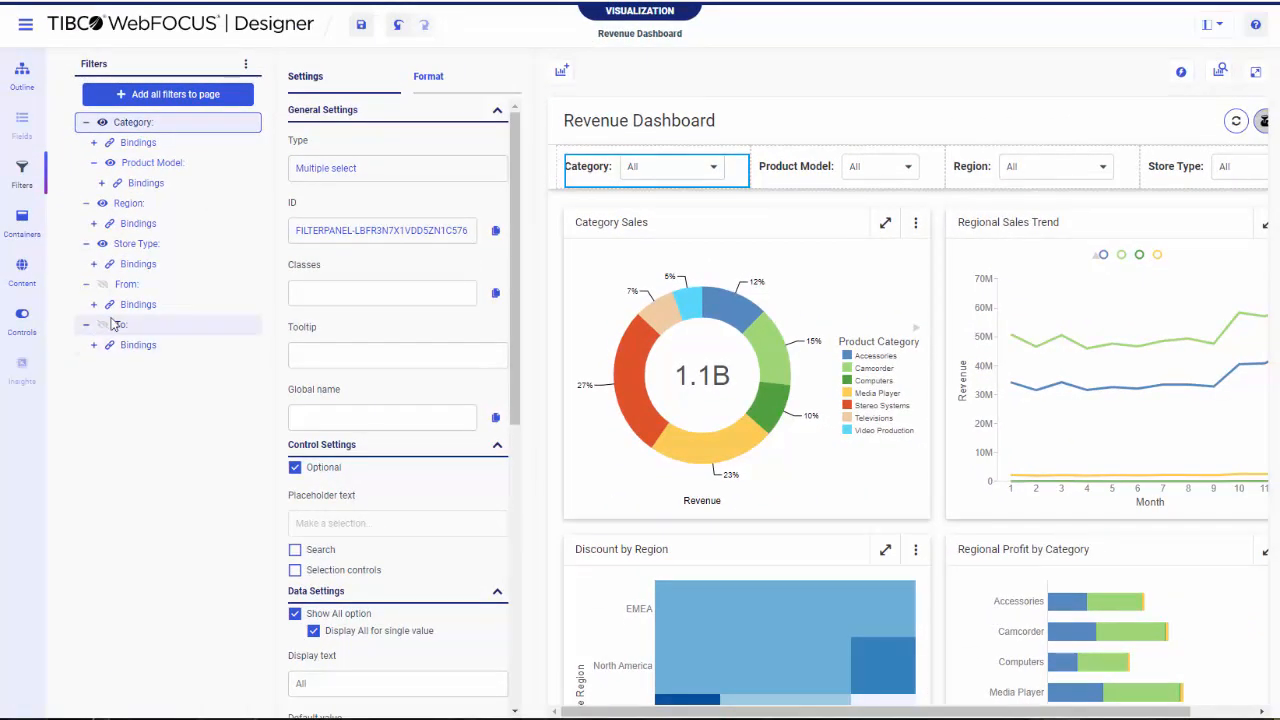
# Add the From and To date filters to the page
pyautogui.click(157, 286)
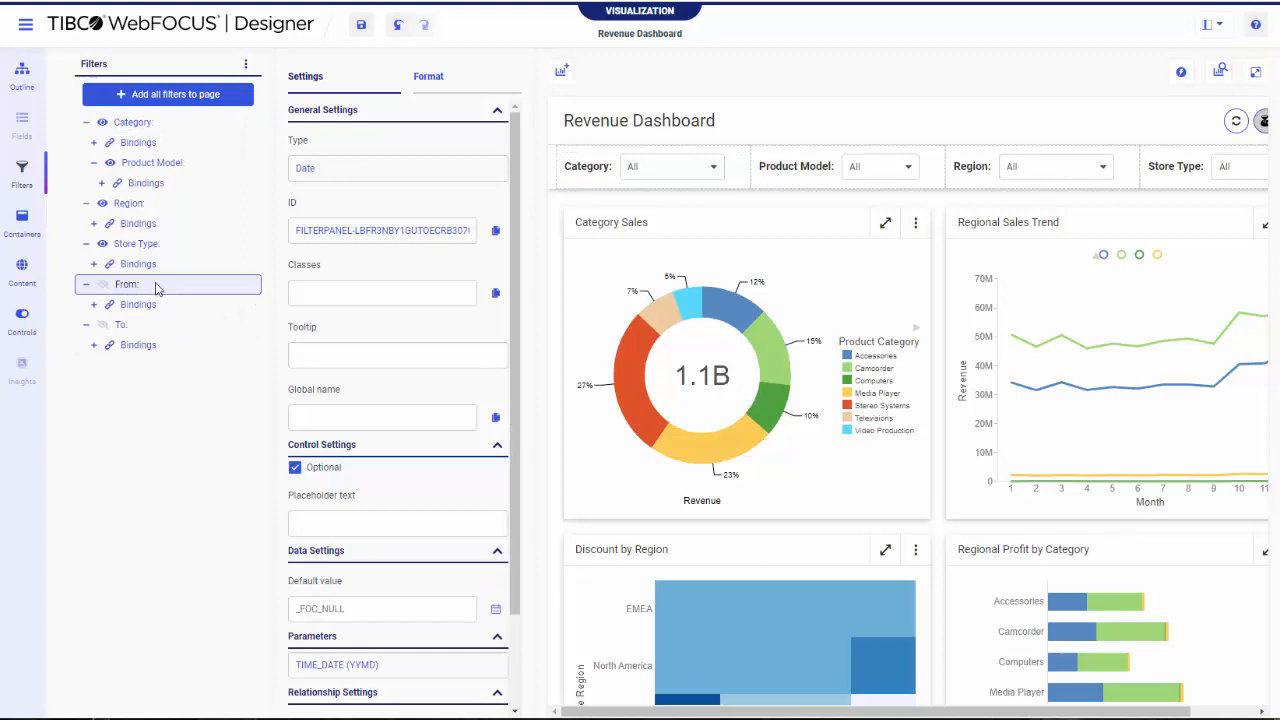
pyautogui.moveTo(171, 328); pyautogui.dragTo(183, 341)
pyautogui.click(183, 341)
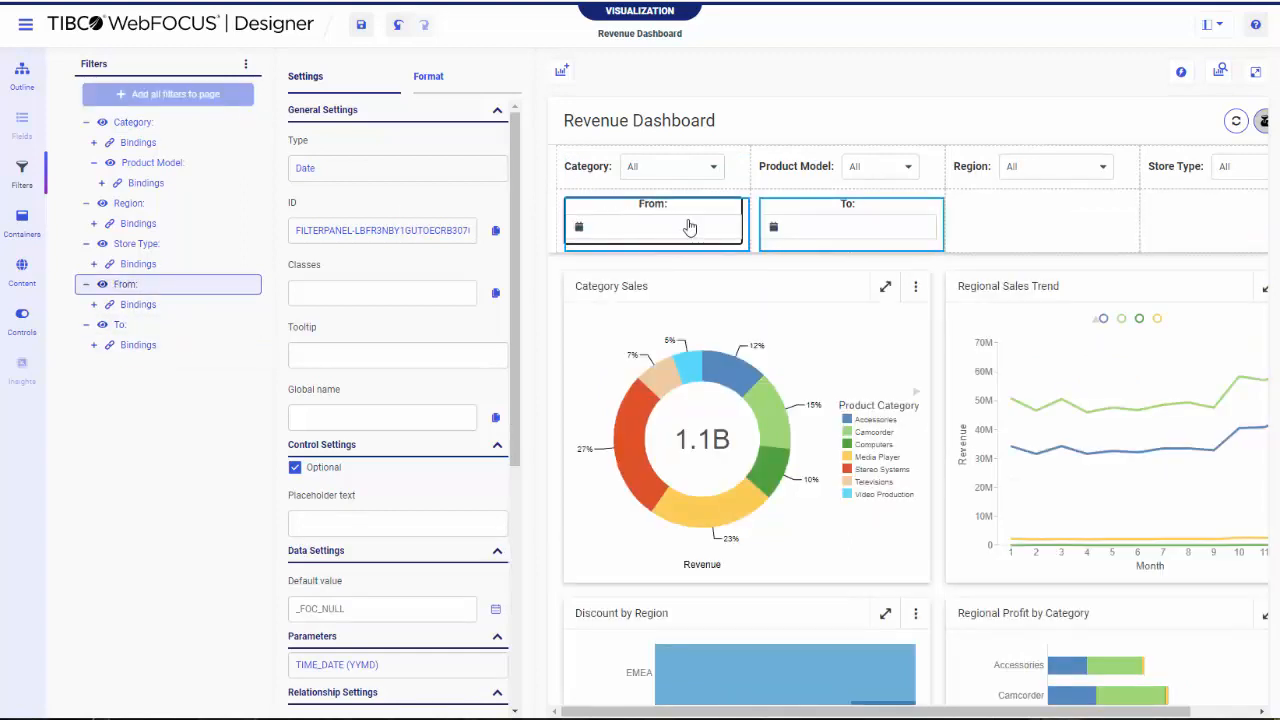
# Apply the default styling to only the Category filter on the page
pyautogui.click(885, 209)
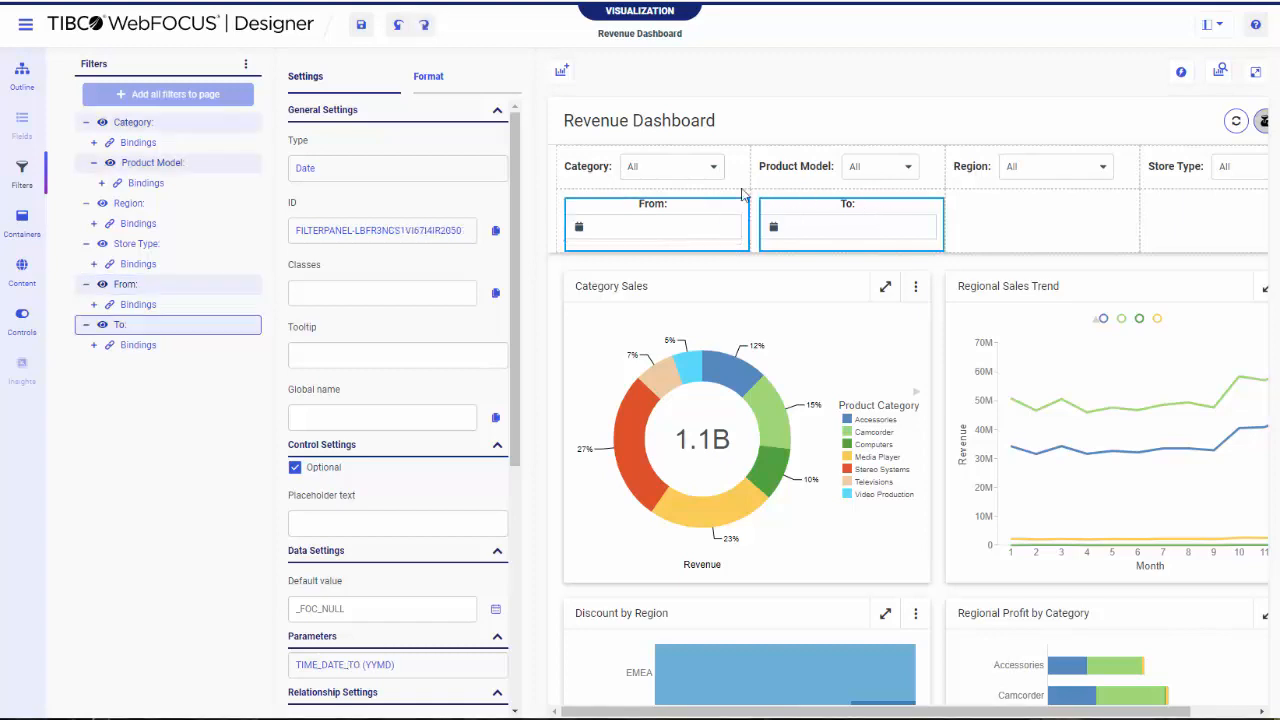
pyautogui.click(727, 185)
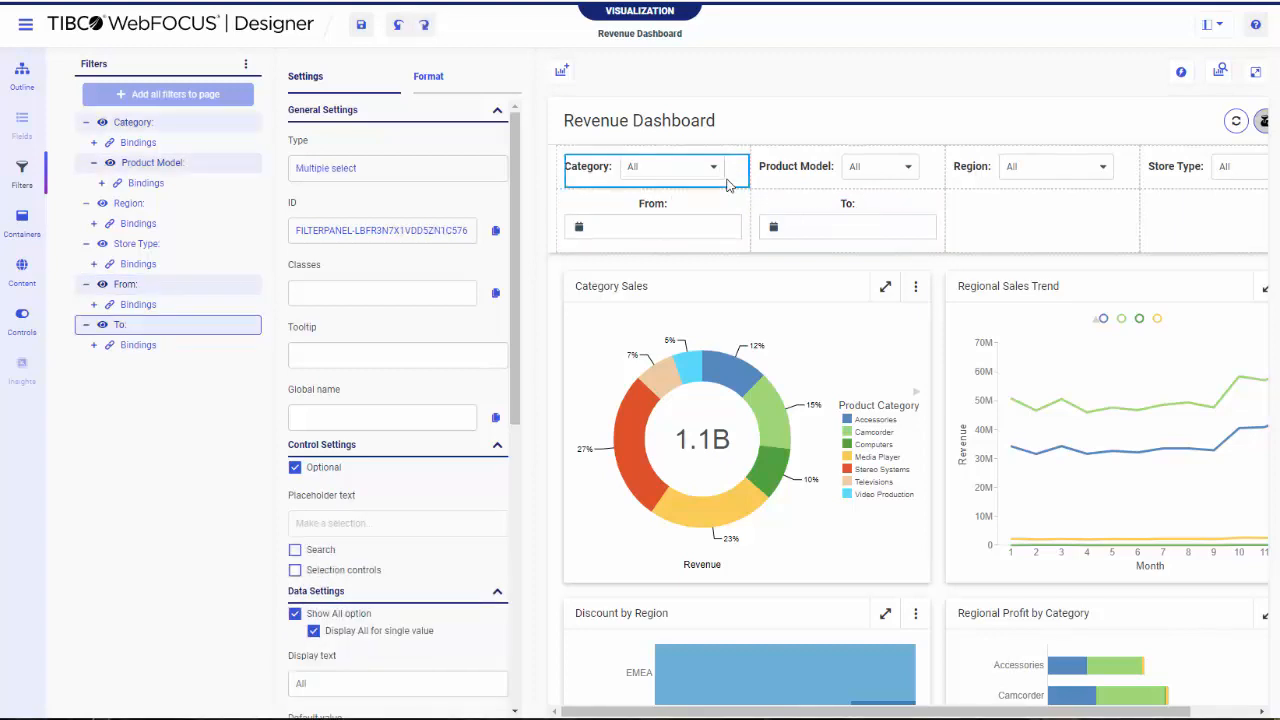
pyautogui.rightClick(727, 185)
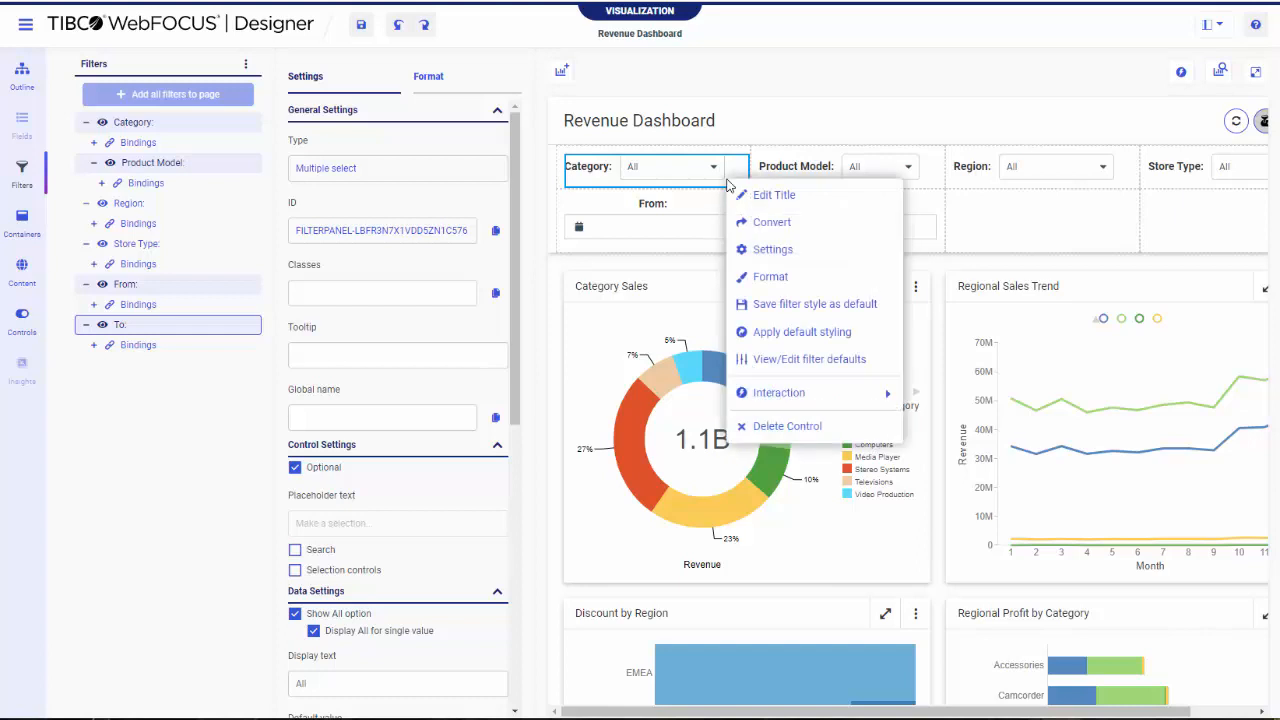
pyautogui.click(787, 342)
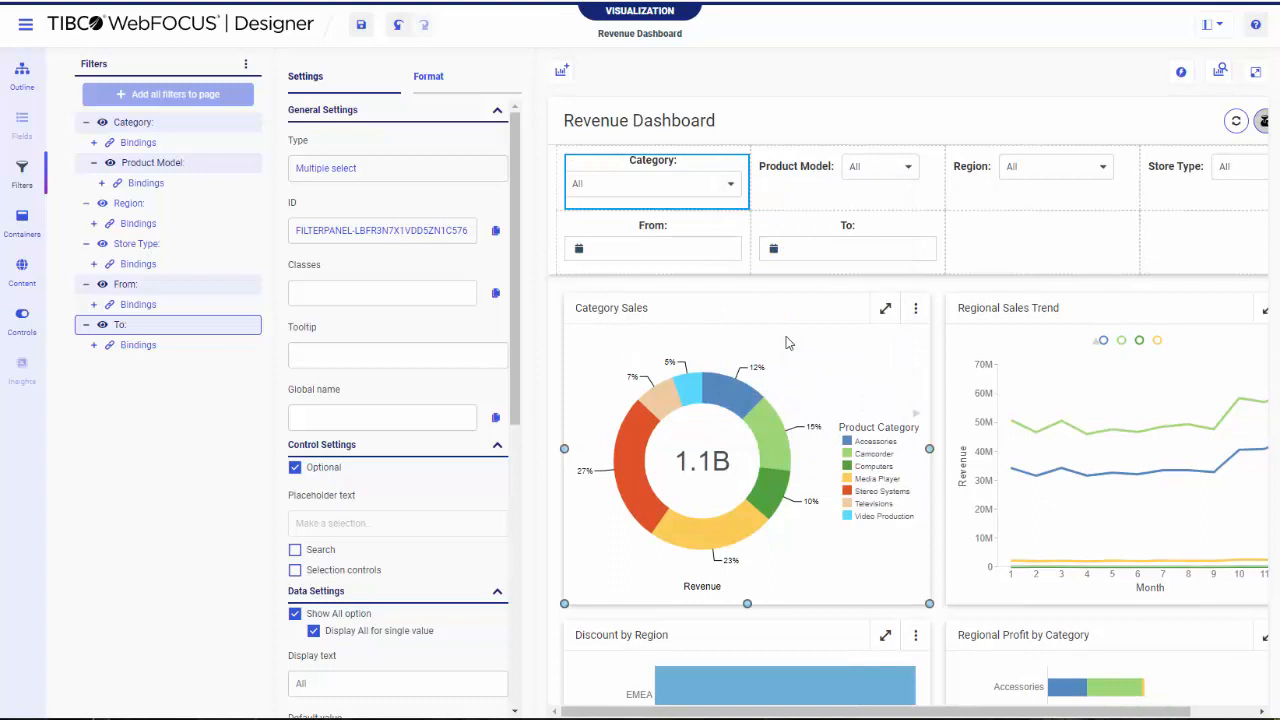
# Open the filter defaults from the Product Model filter and apply them to all used filters
pyautogui.rightClick(795, 187)
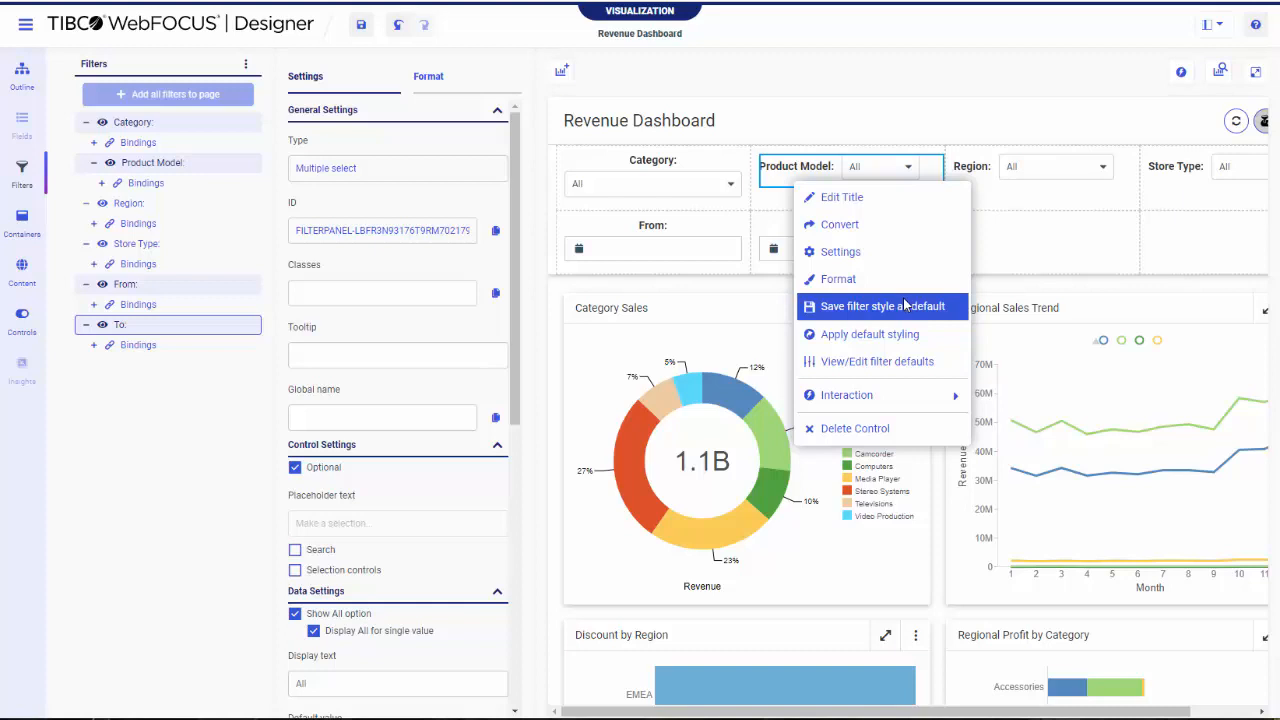
pyautogui.click(907, 366)
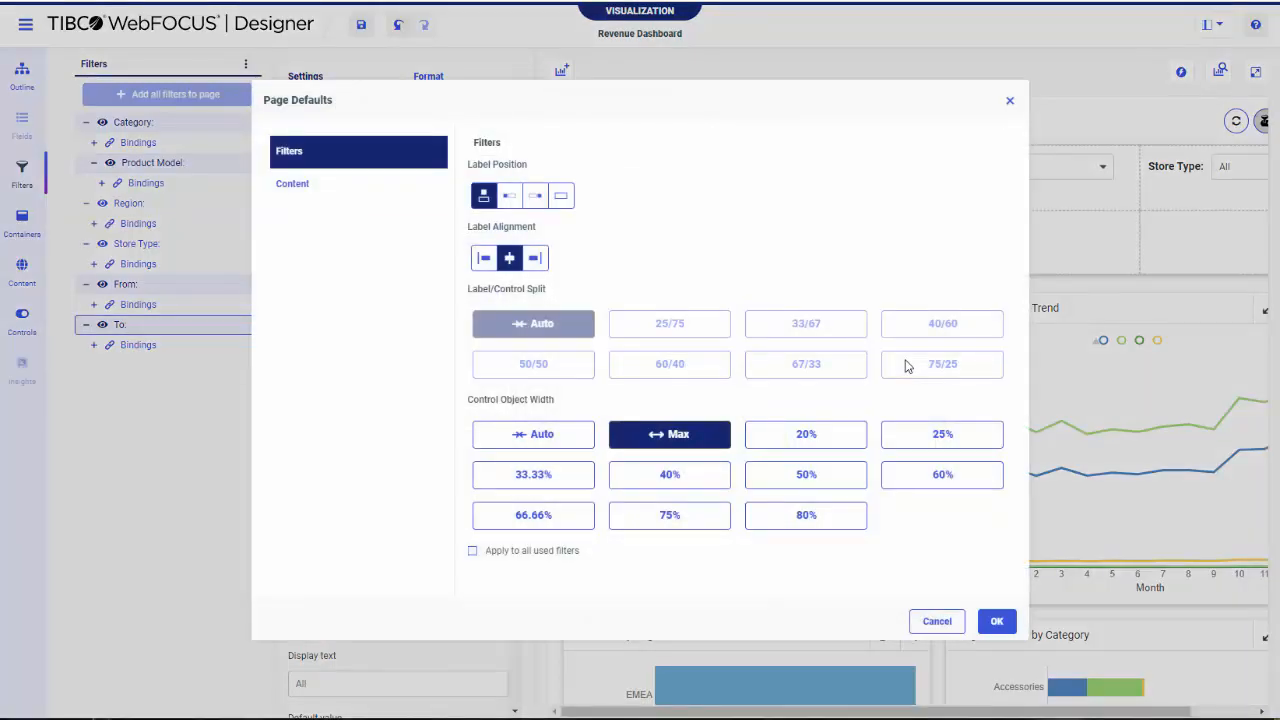
pyautogui.click(561, 553)
pyautogui.click(997, 622)
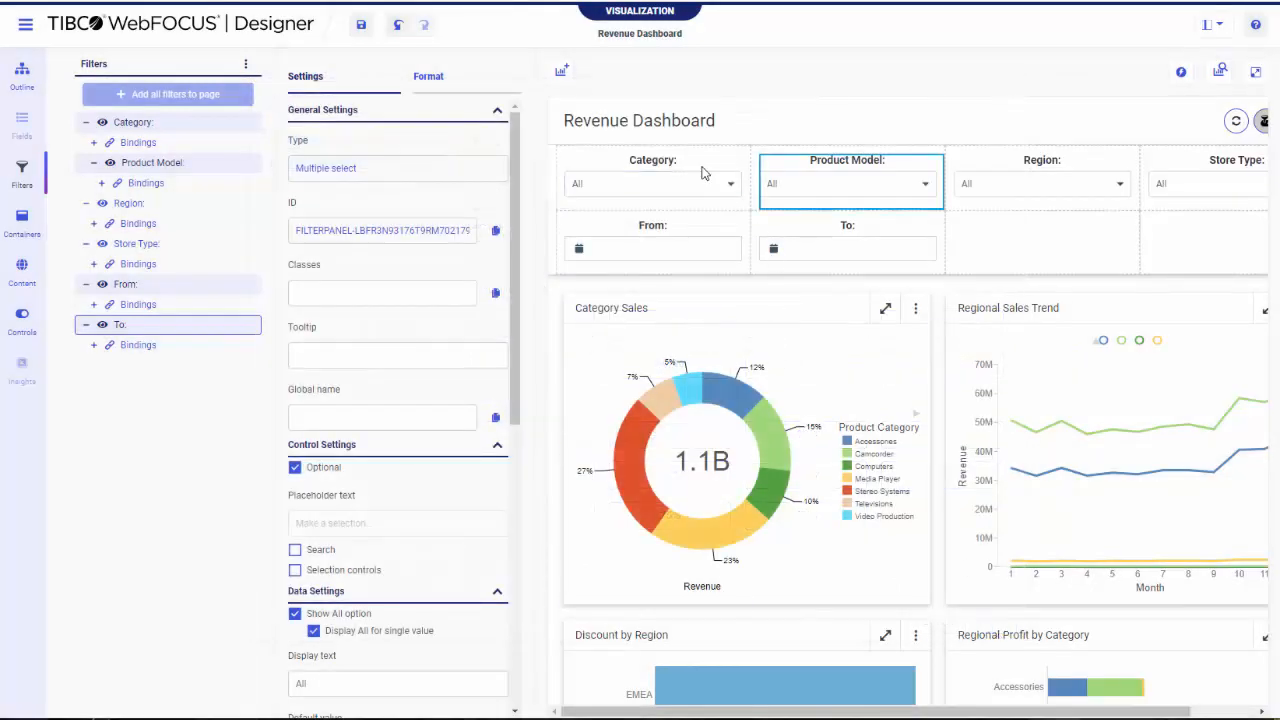
# Select the Category, Product Model, Region and Store Type filters together, examine the styling commands offered for them, and clear the selection
pyautogui.click(1056, 176)
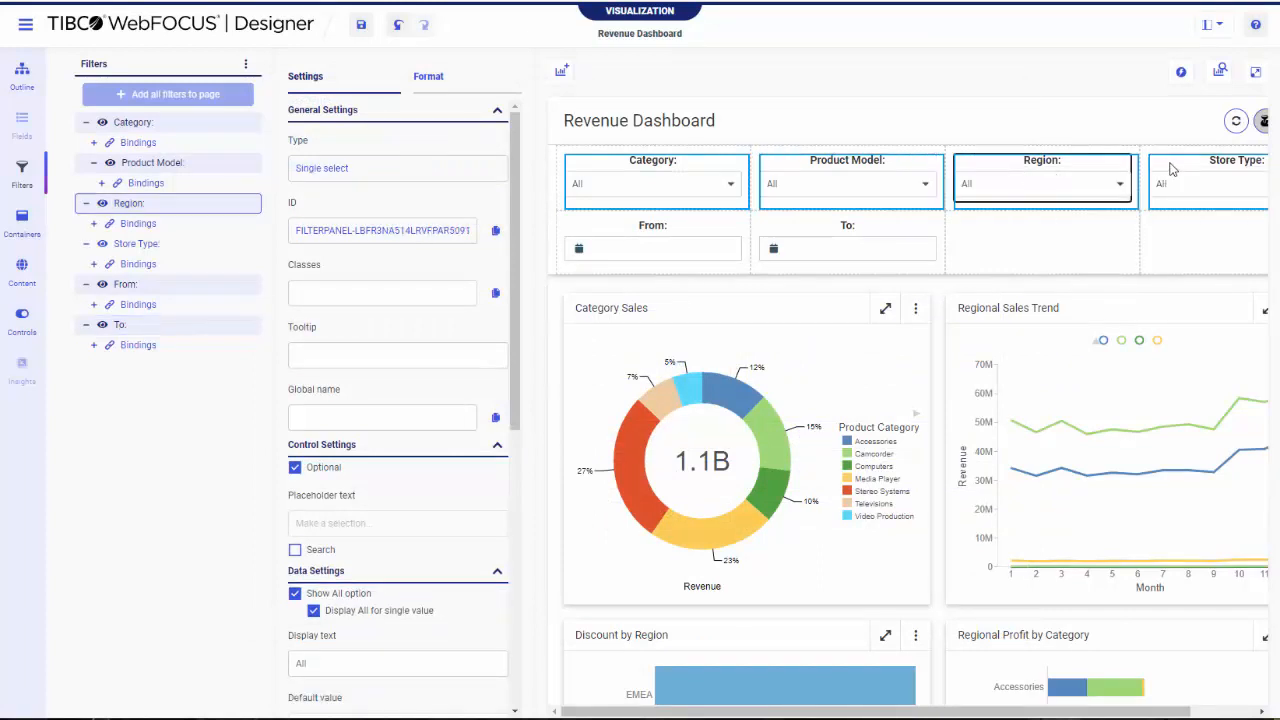
pyautogui.rightClick(897, 175)
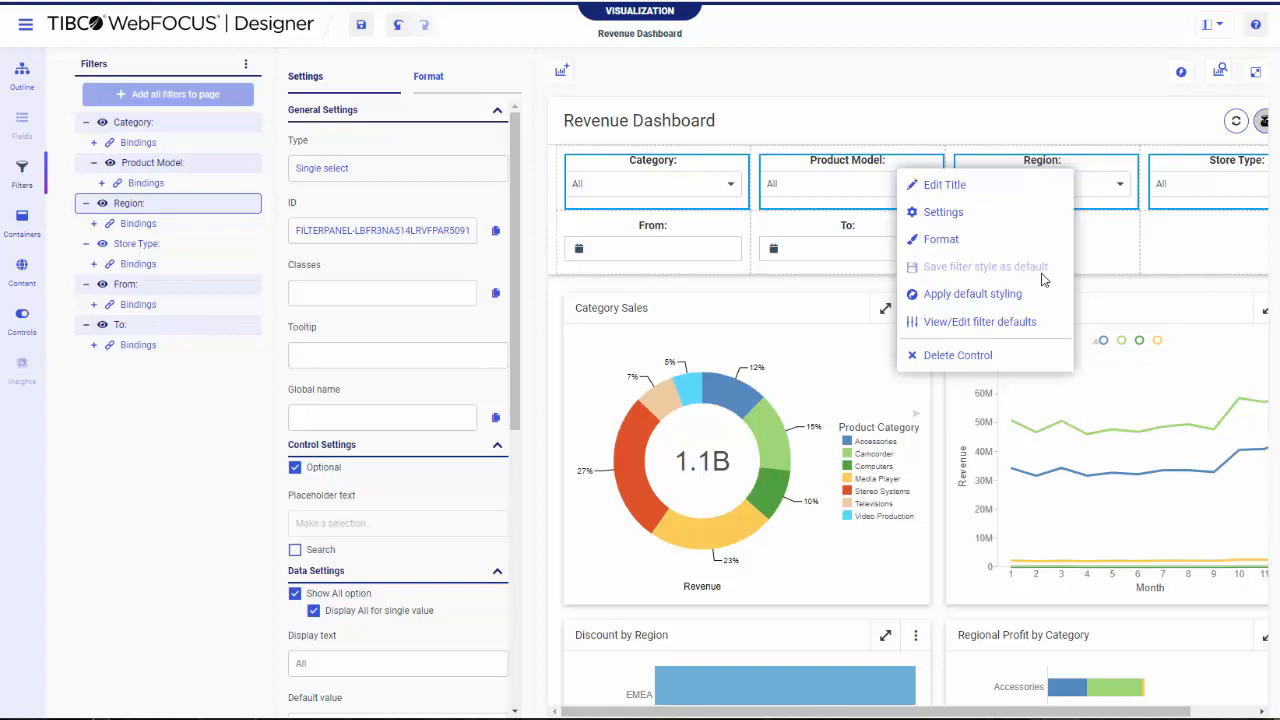
pyautogui.click(1097, 262)
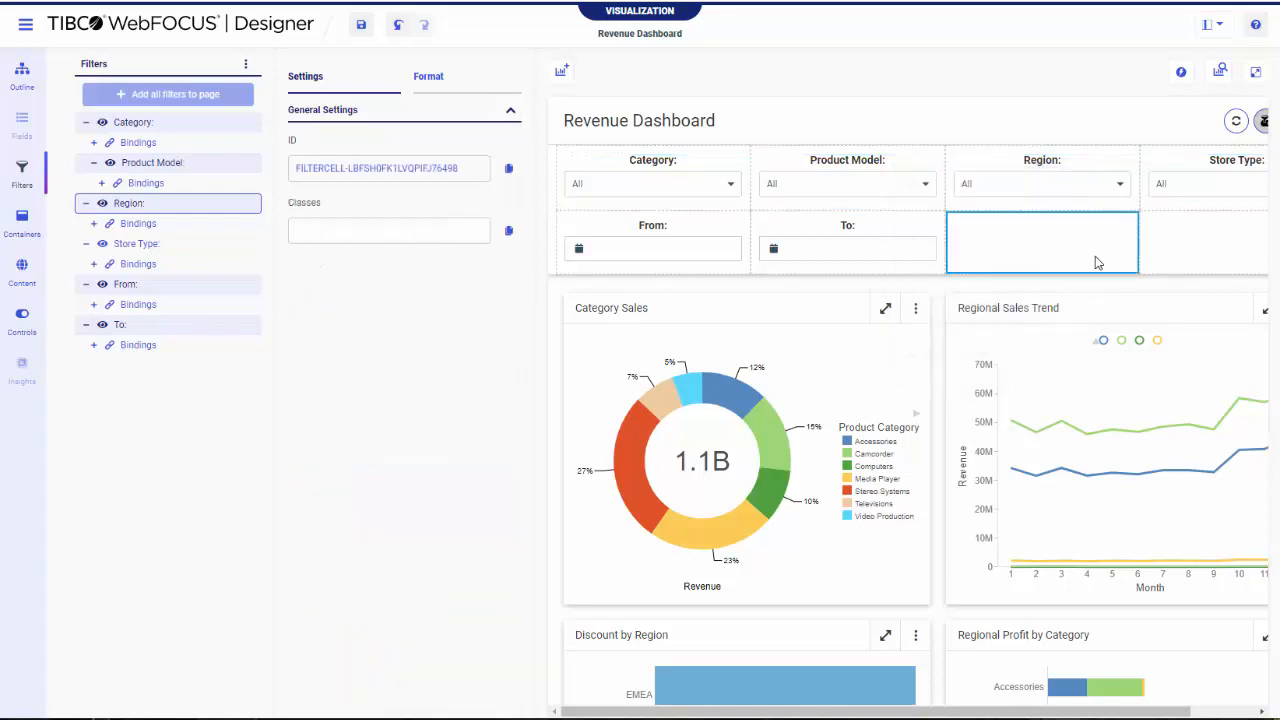